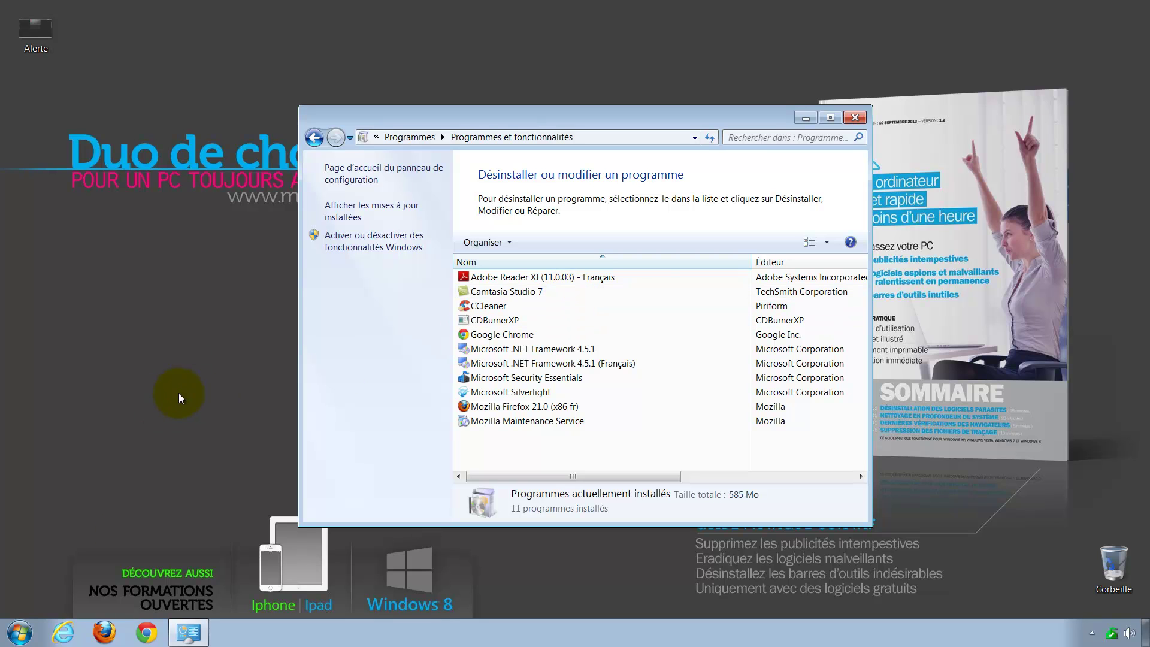
# - Close the installed programs window, switch to Google Chrome and search the web for "java"
pyautogui.click(855, 117)
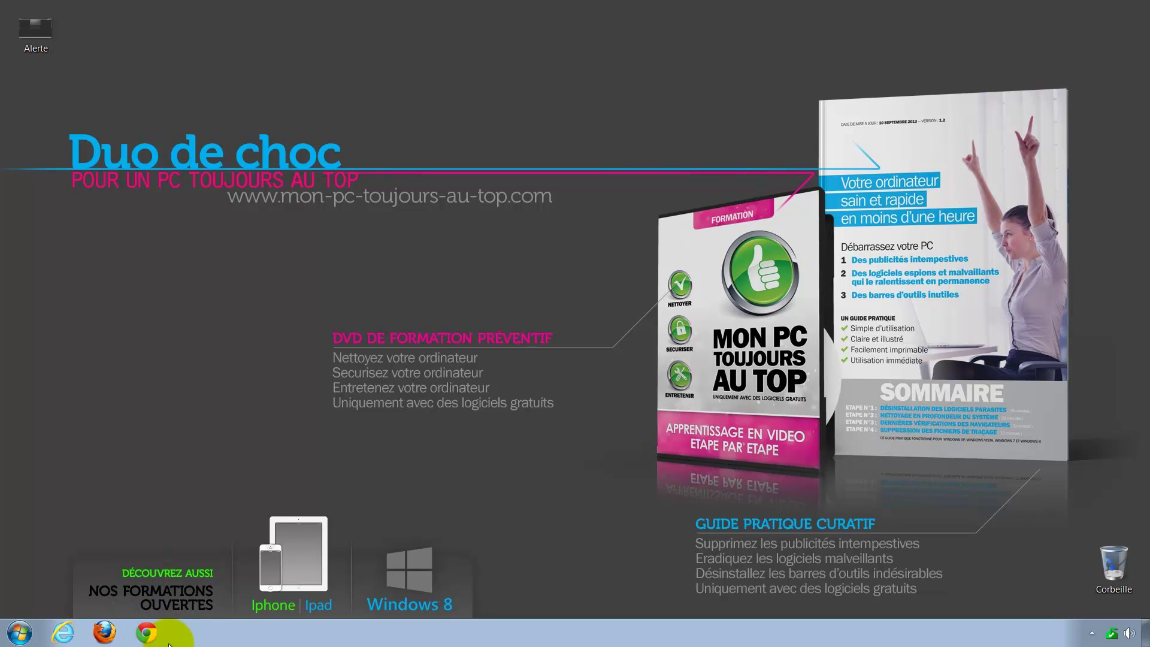
pyautogui.click(146, 642)
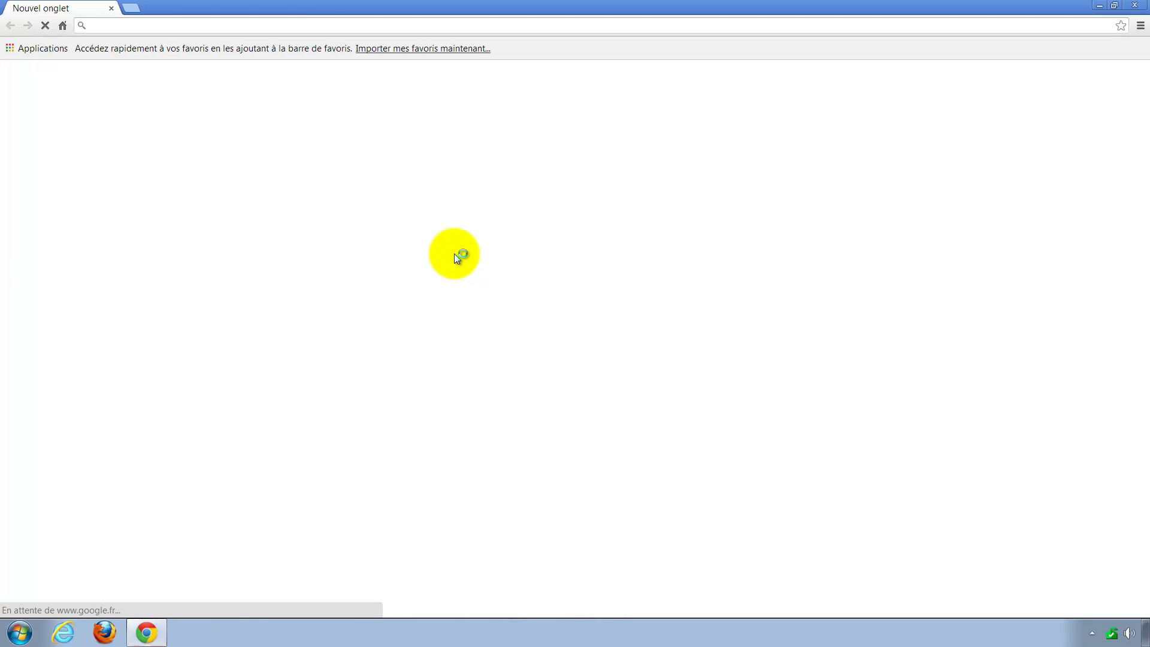
pyautogui.click(448, 238)
pyautogui.write('java')
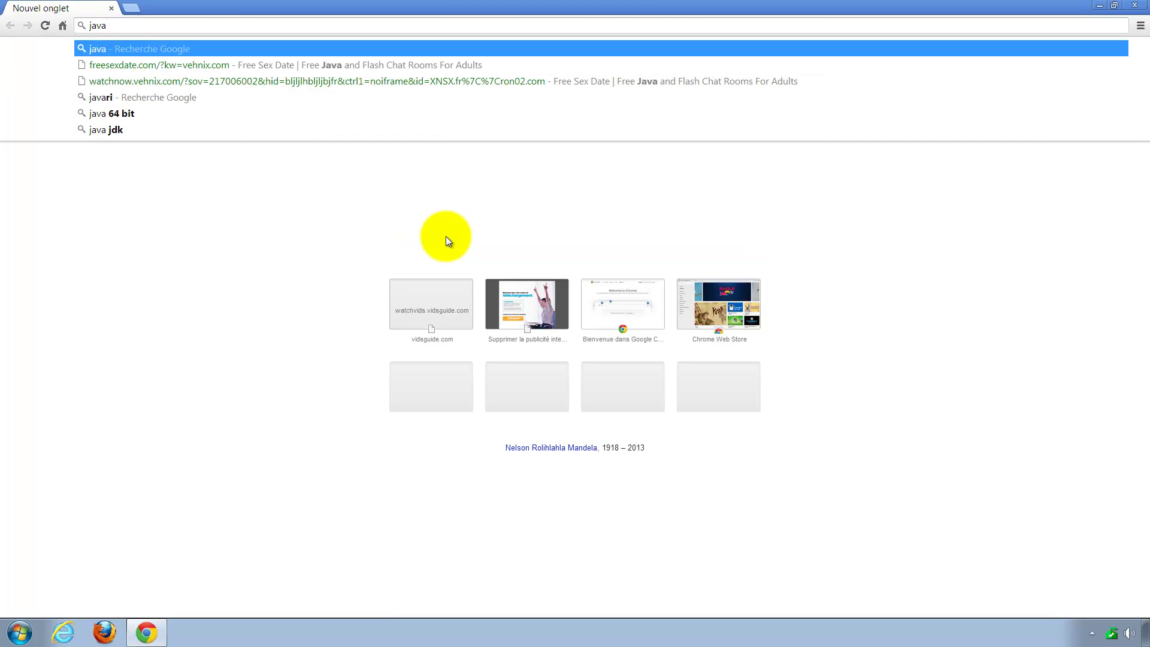
pyautogui.press('Return')
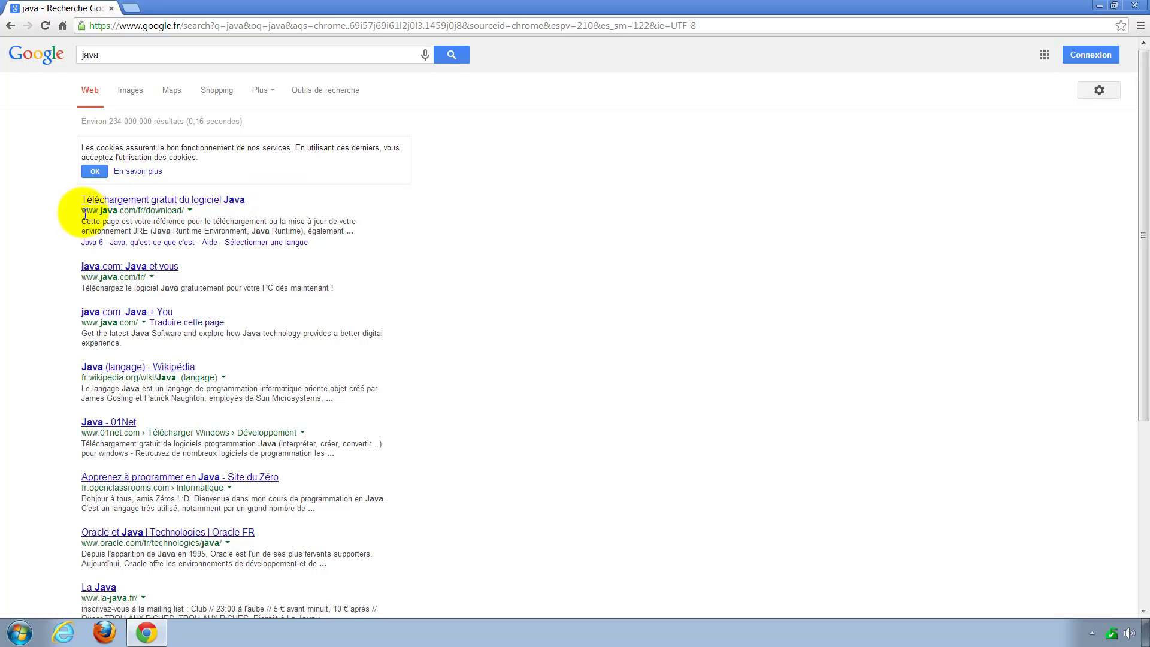
# - Compare the result addresses to find the official java.com site, then open its free Java download page for Windows
pyautogui.moveTo(100, 213); pyautogui.dragTo(138, 211)
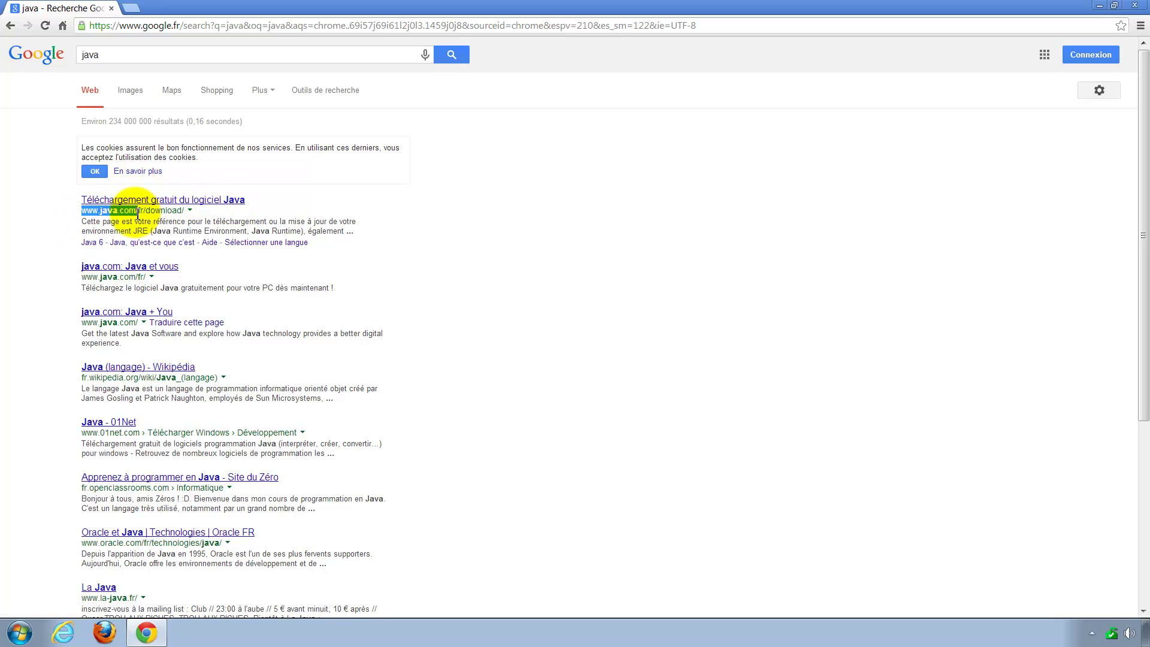
pyautogui.moveTo(79, 432); pyautogui.dragTo(140, 436)
pyautogui.moveTo(84, 488); pyautogui.dragTo(151, 488)
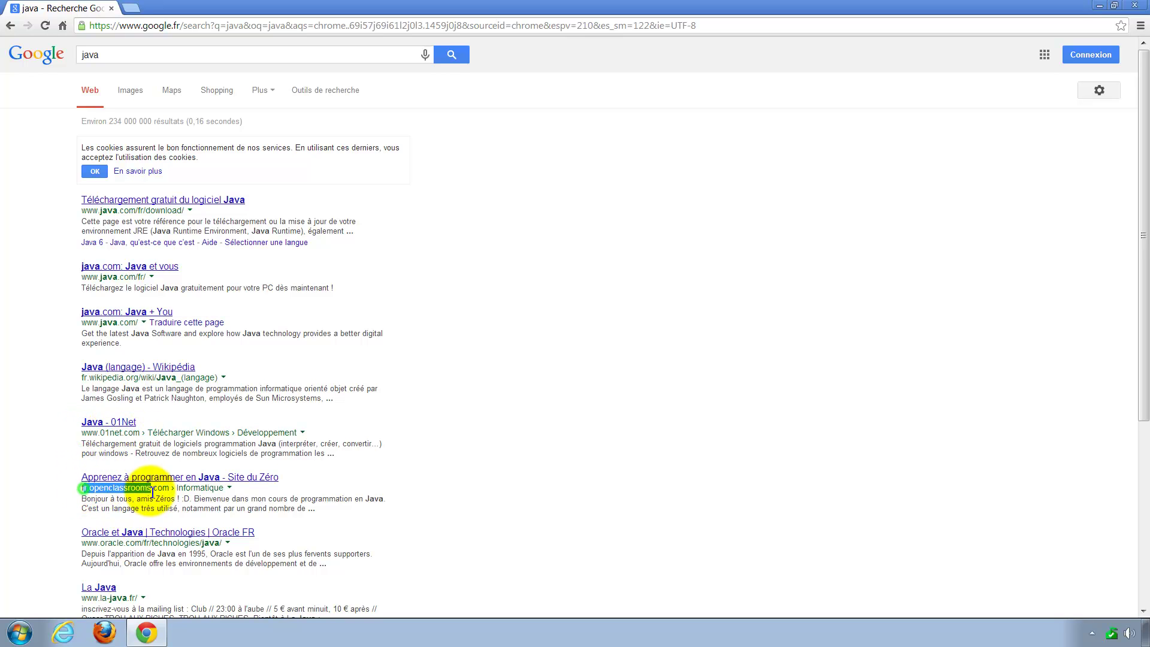
pyautogui.moveTo(147, 432); pyautogui.dragTo(85, 438)
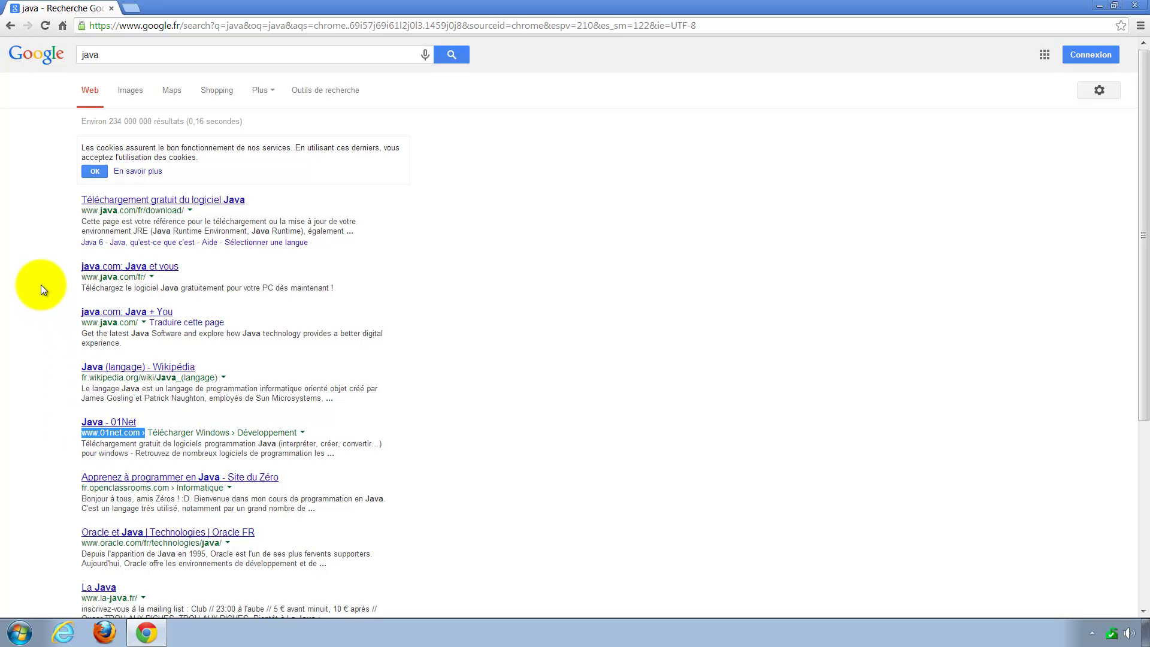
pyautogui.click(135, 206)
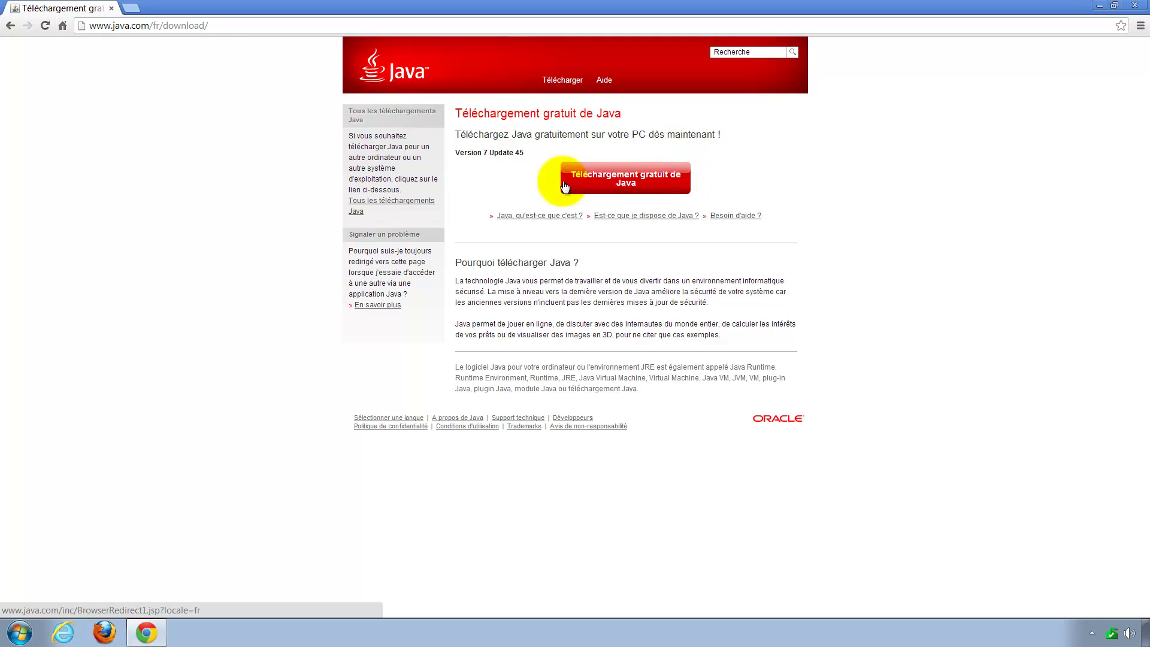
pyautogui.click(623, 180)
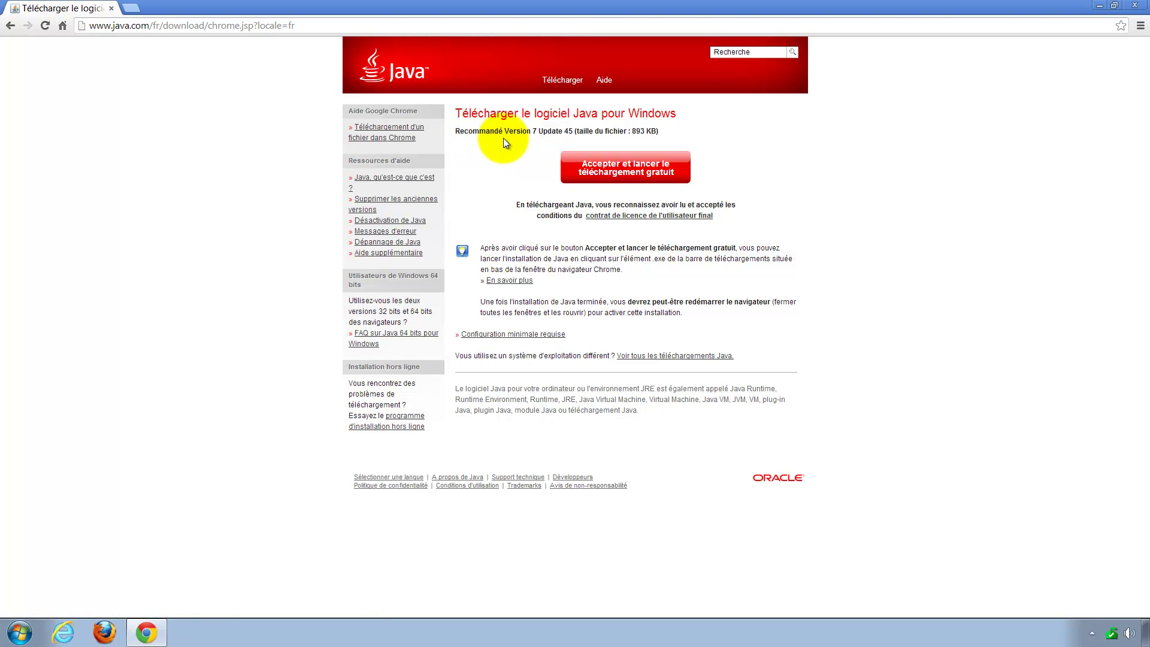
# - Check the recommended Java version on the download page and look for Java among the programs installed in Windows
pyautogui.moveTo(533, 132); pyautogui.dragTo(574, 131)
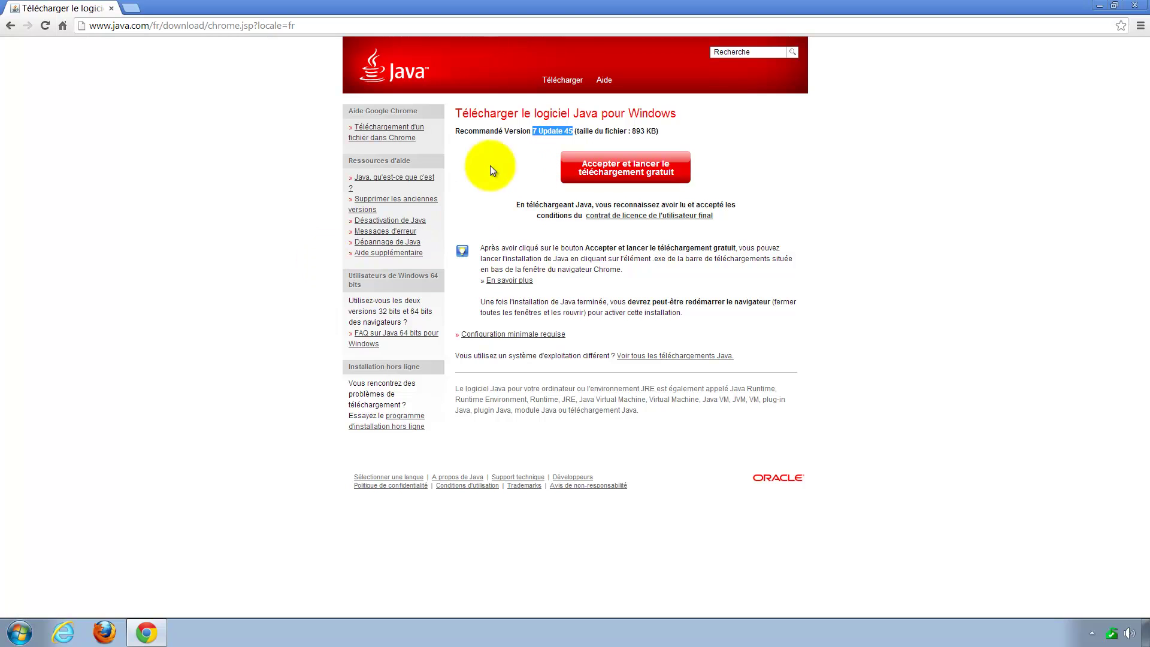
pyautogui.click(272, 143)
pyautogui.click(18, 635)
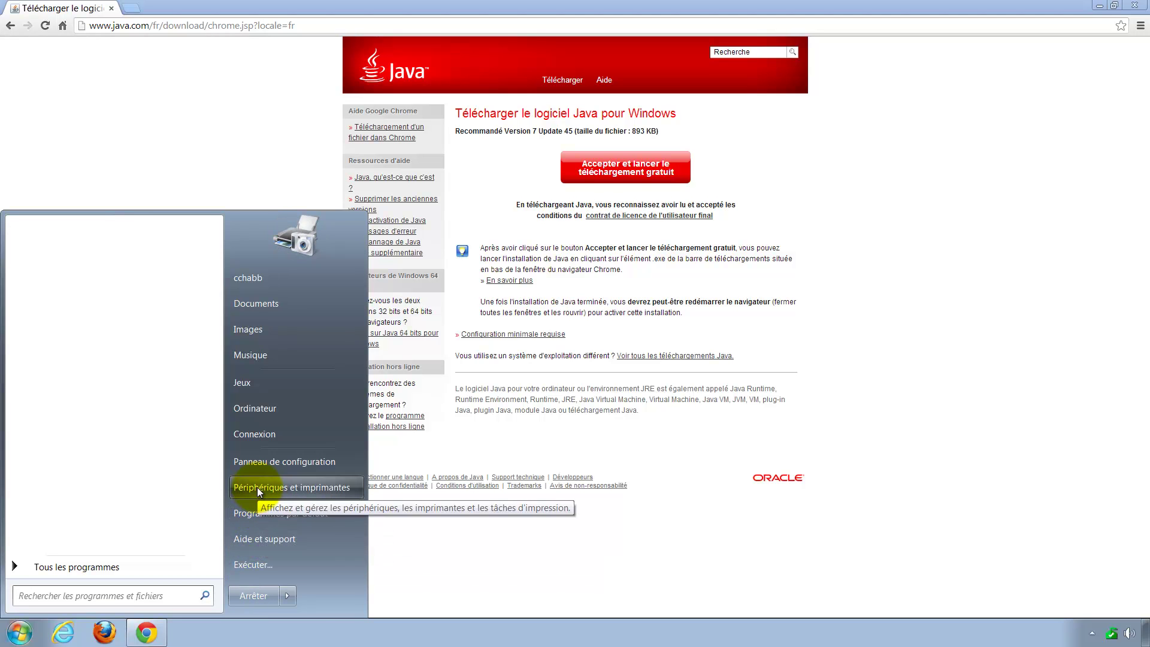
pyautogui.click(260, 465)
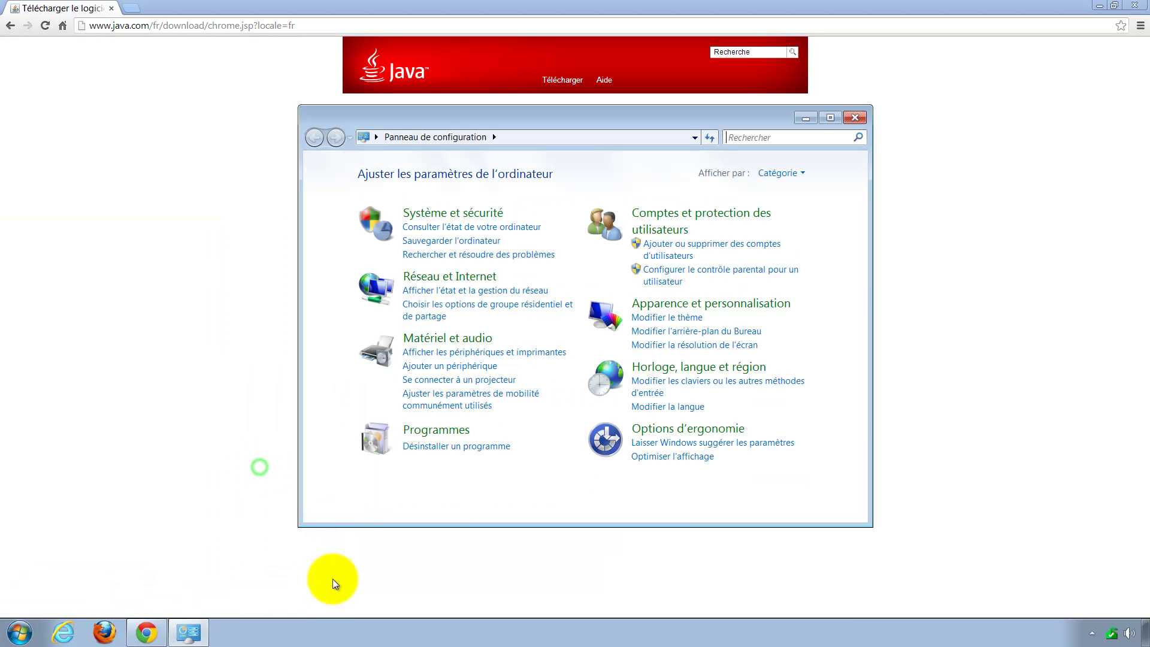
pyautogui.click(450, 447)
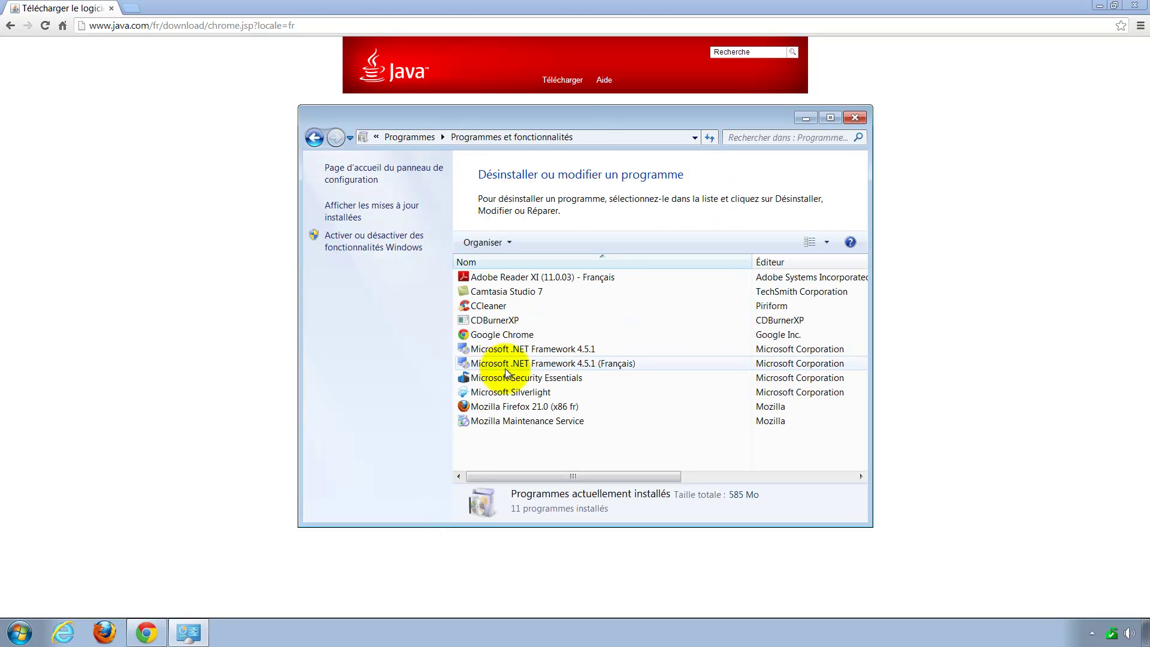
pyautogui.click(856, 118)
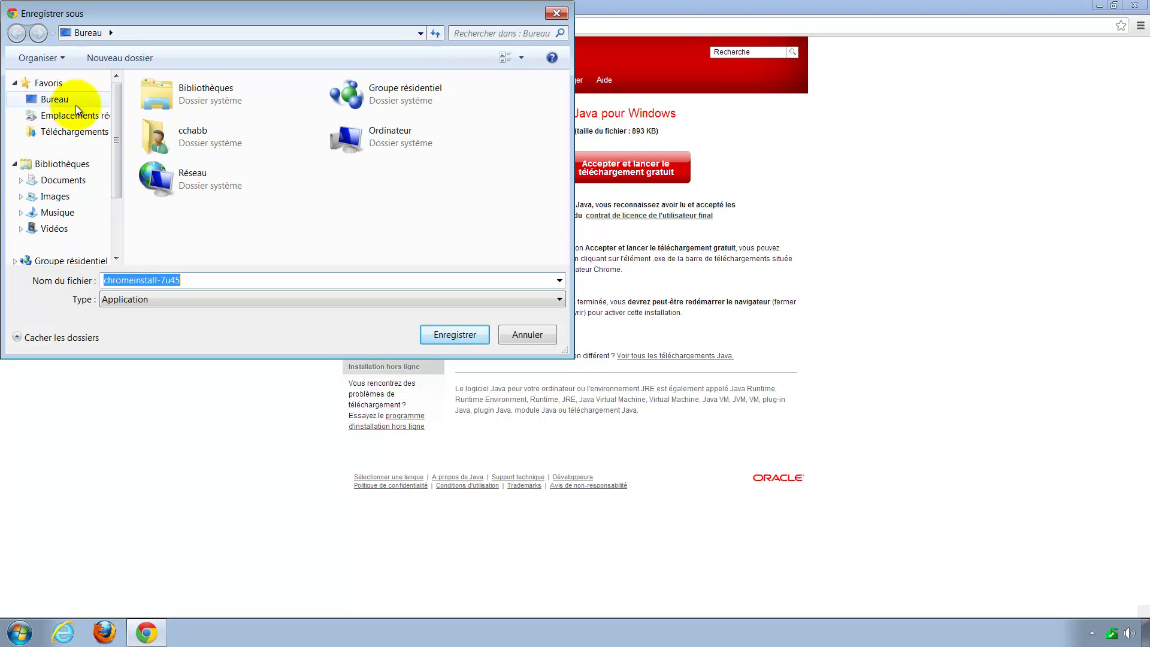
# - Save the chromeinstall-7u45 installer to the desktop (Bureau) and close the browser
pyautogui.click(59, 99)
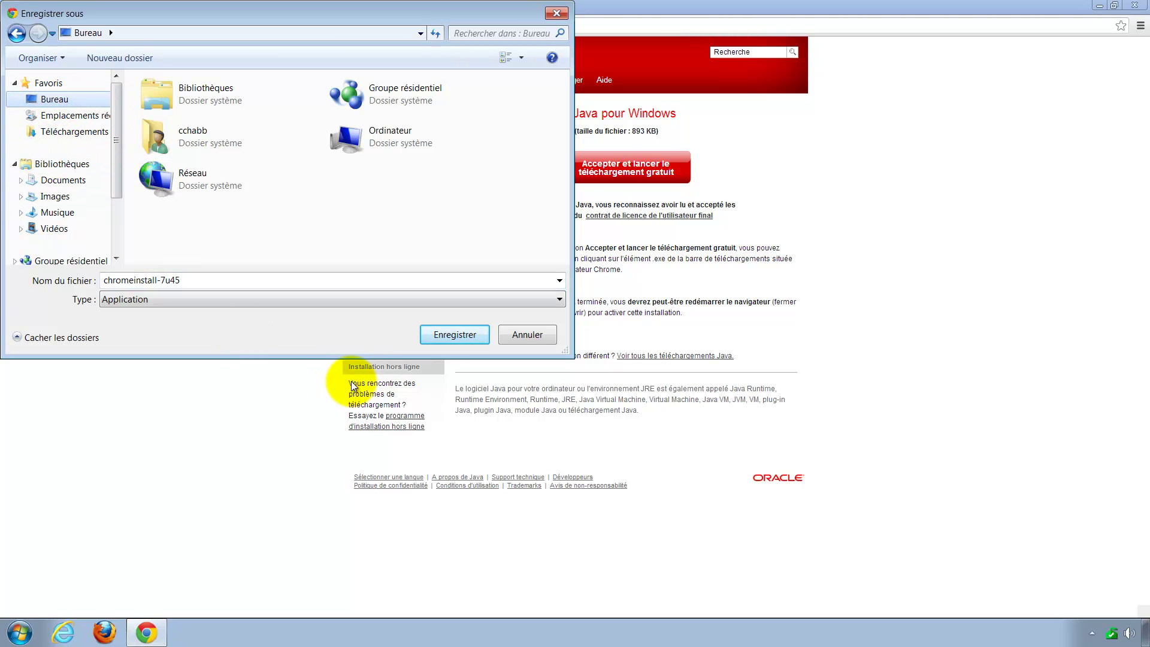
pyautogui.click(452, 337)
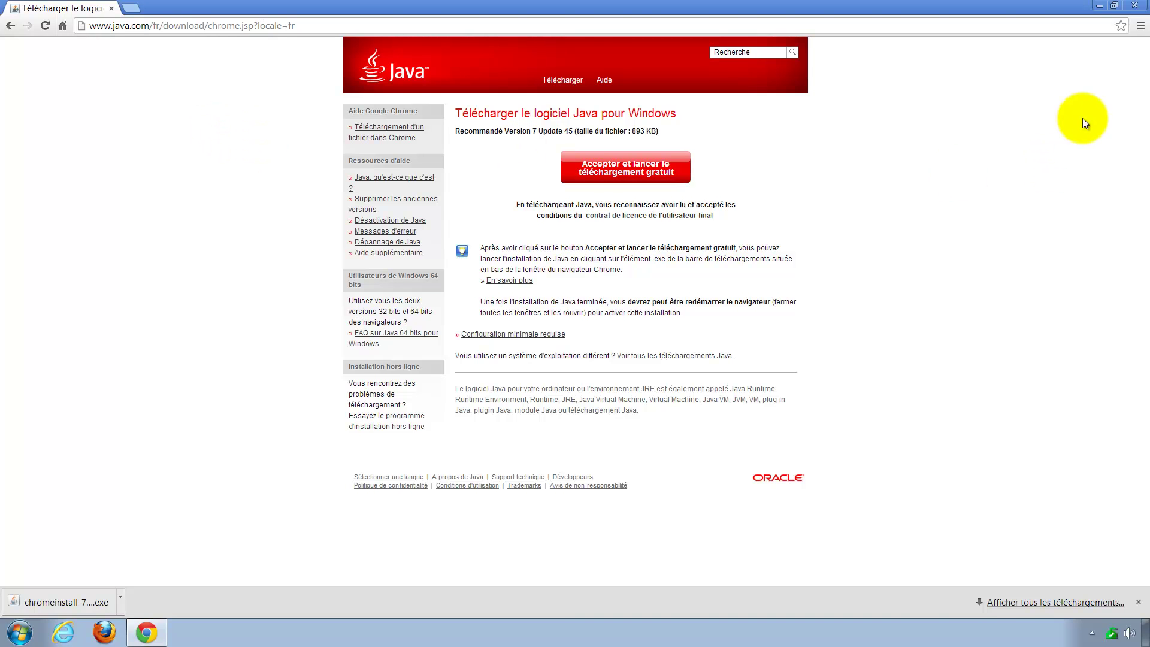
pyautogui.click(1136, 5)
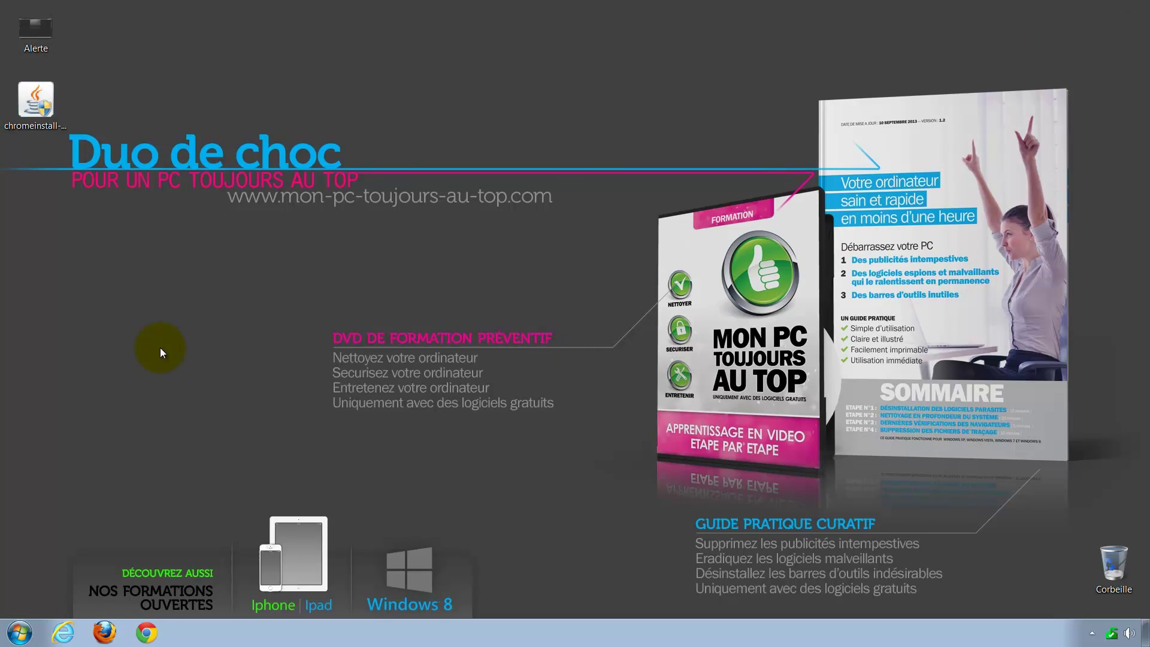
# - Run the downloaded Java installer from the desktop and start the installation with the default destination folder
pyautogui.doubleClick(46, 131)
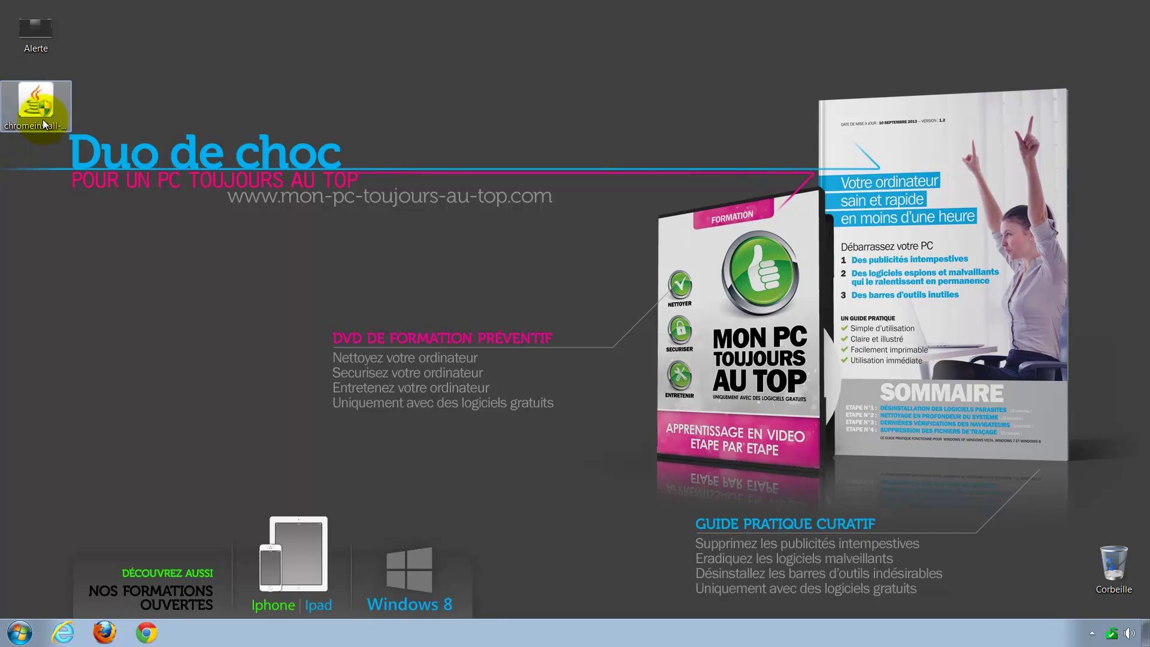
pyautogui.doubleClick(33, 106)
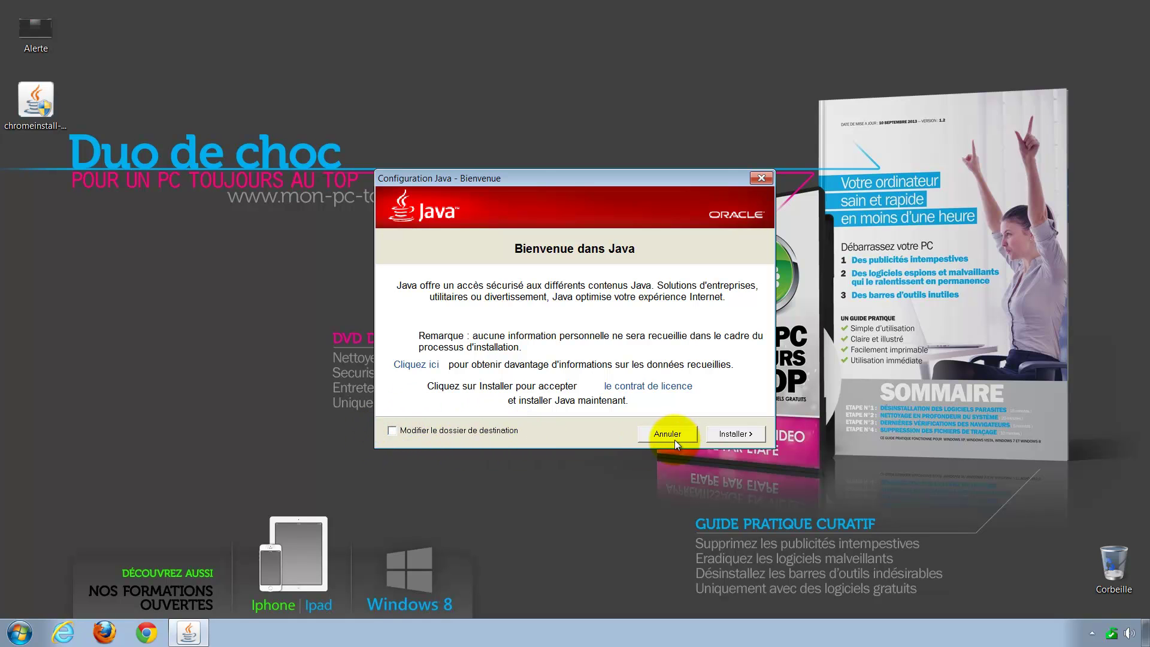
pyautogui.click(737, 435)
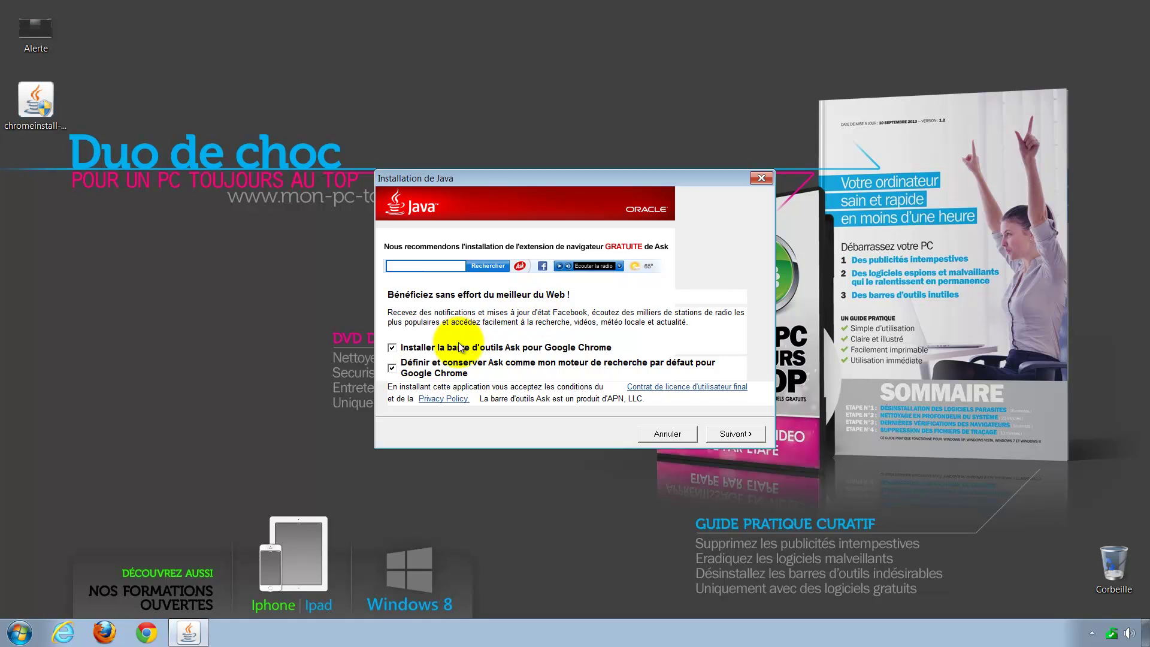
# - Decline the Ask toolbar for Google Chrome, complete the Java installation and close the version verification page
pyautogui.click(393, 348)
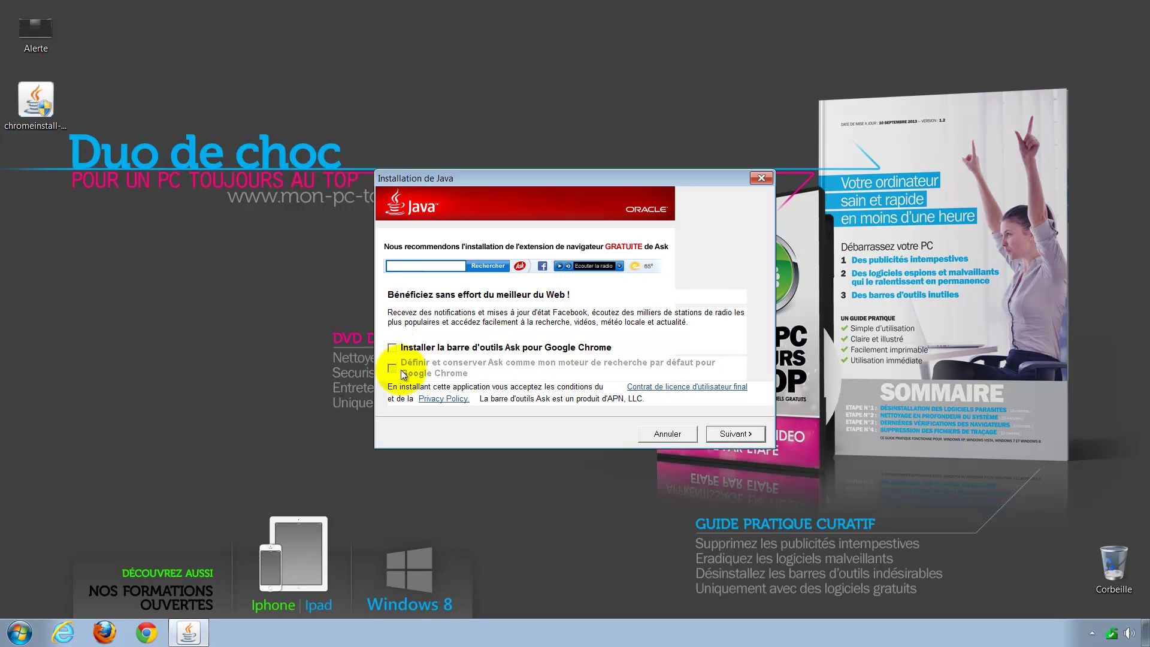
pyautogui.click(725, 433)
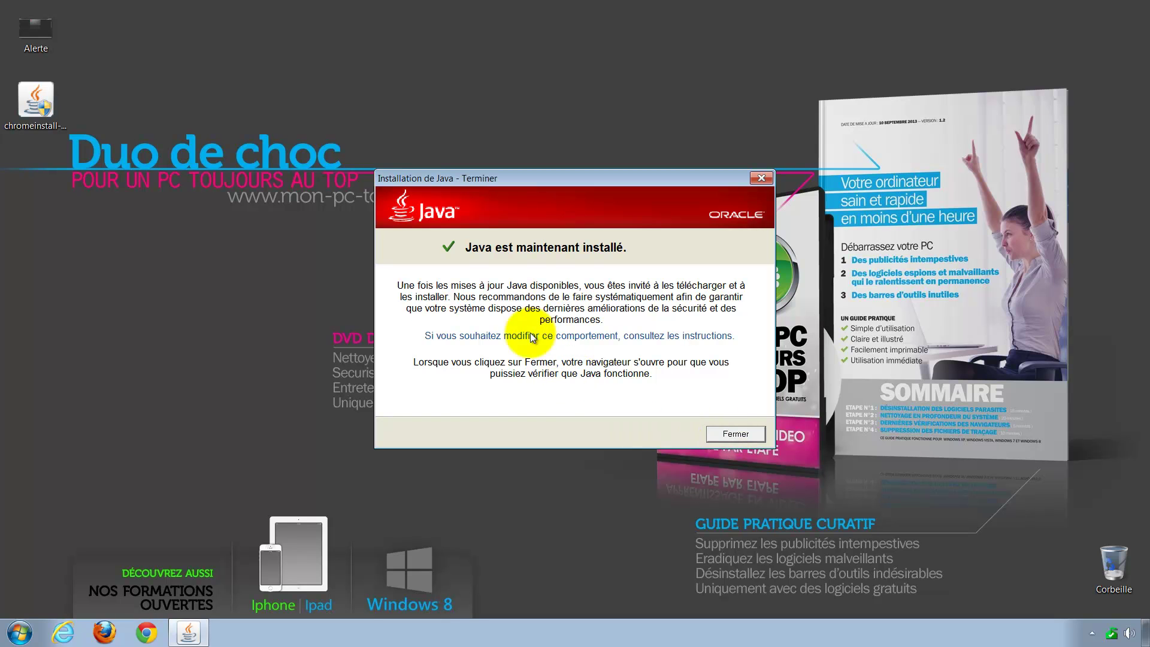
pyautogui.click(726, 432)
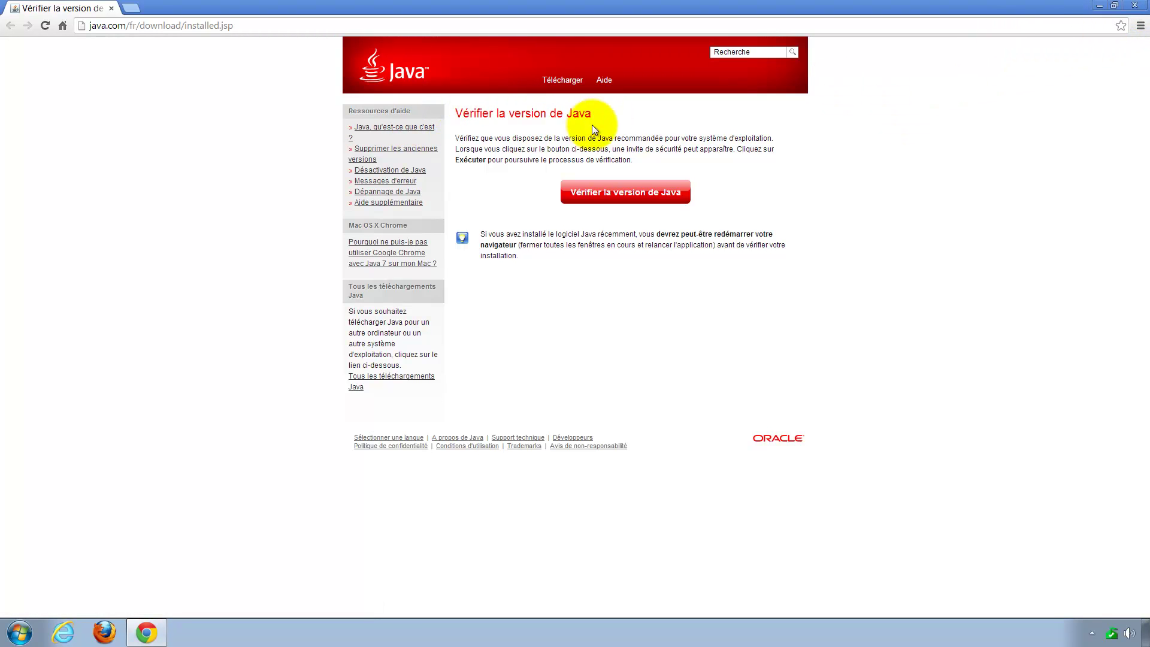
pyautogui.click(1140, 7)
pyautogui.click(206, 414)
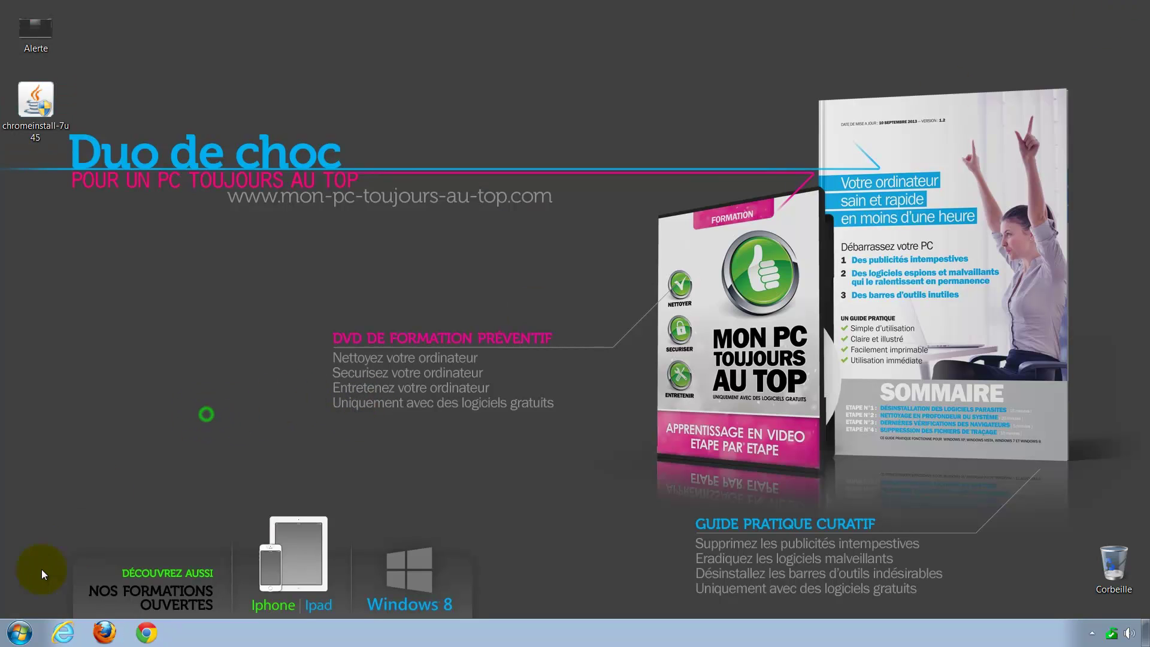
# - Check the Java 7 Update 45 entry in the Windows list of installed programs, then close the list
pyautogui.click(20, 633)
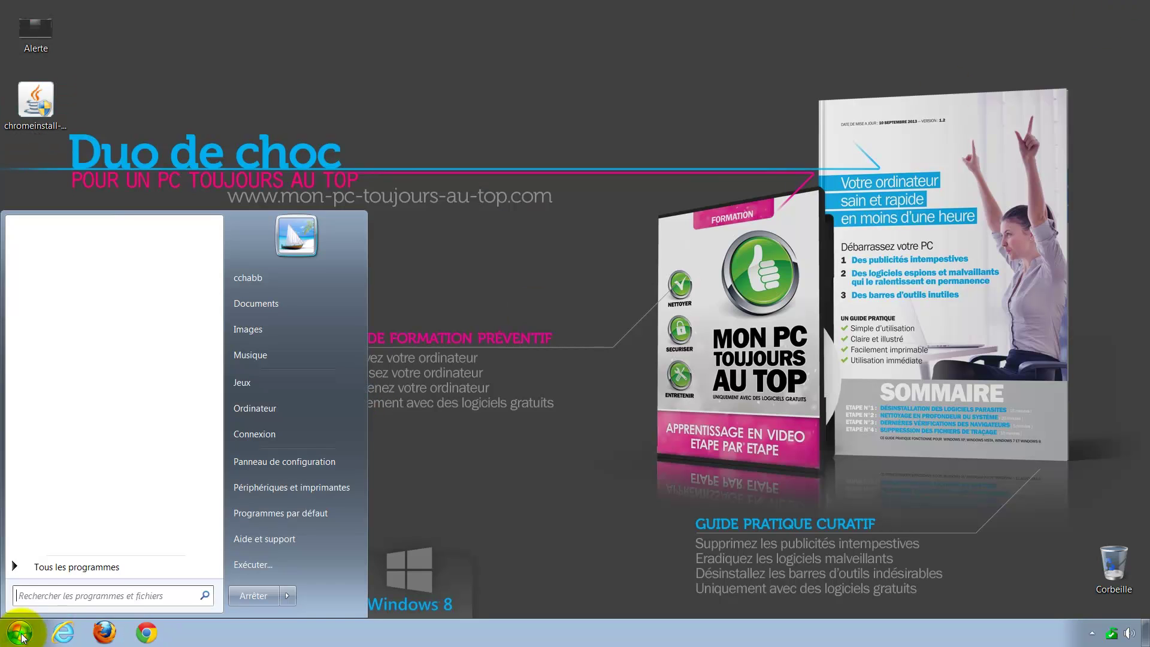
pyautogui.click(264, 464)
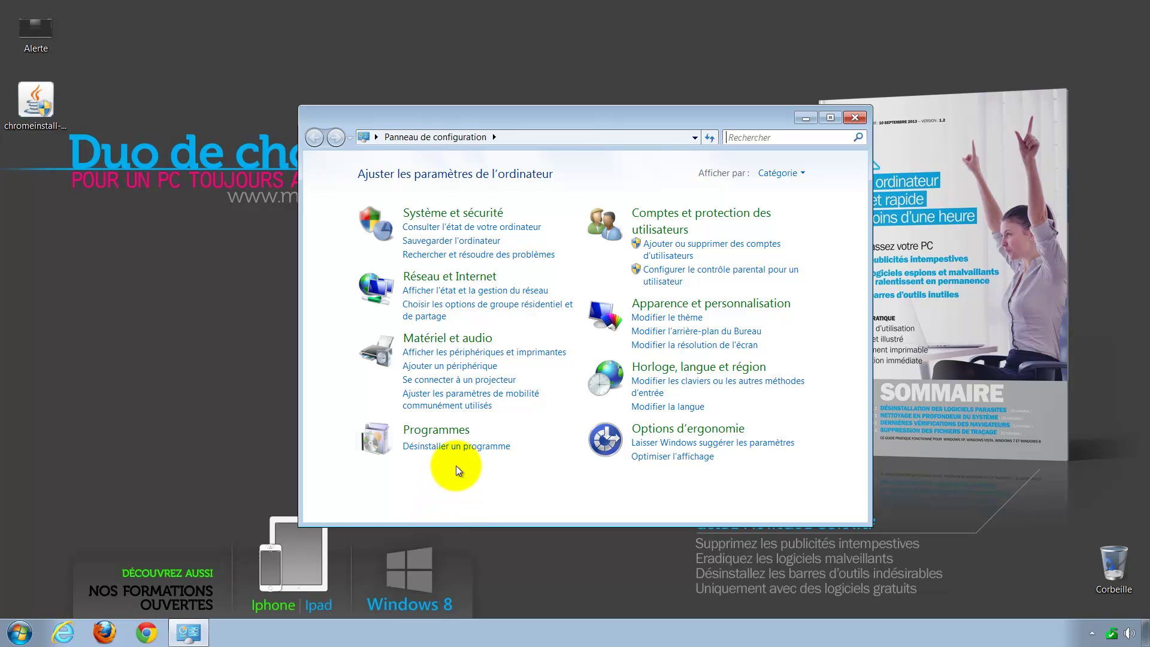
pyautogui.click(449, 447)
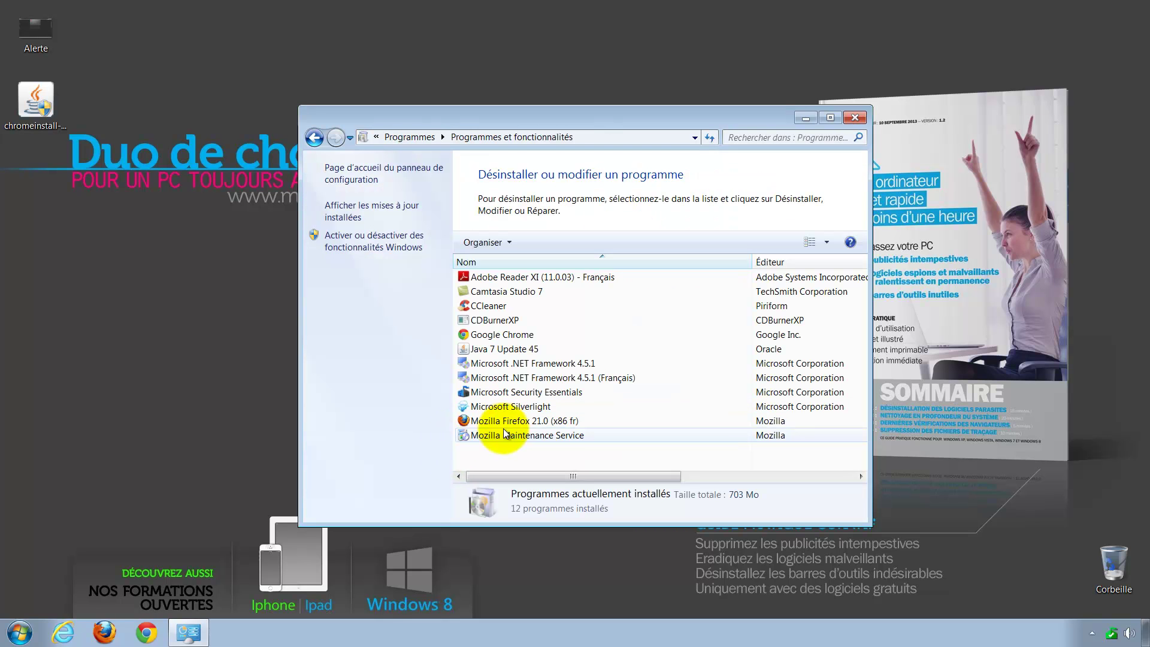
pyautogui.click(530, 351)
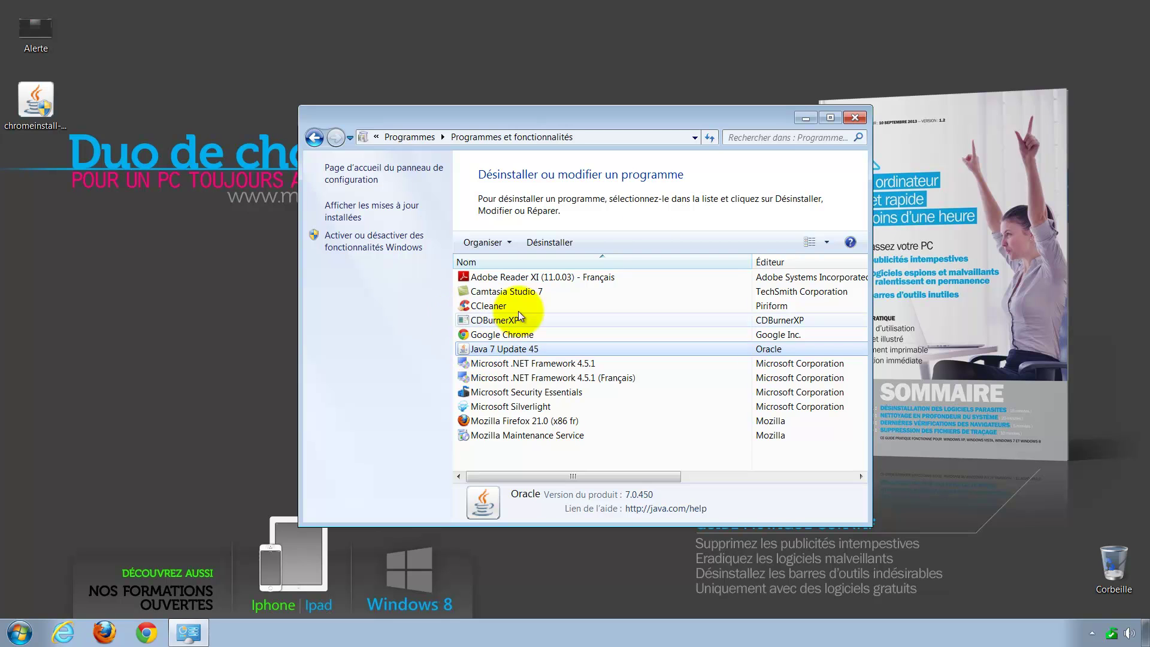
pyautogui.click(855, 118)
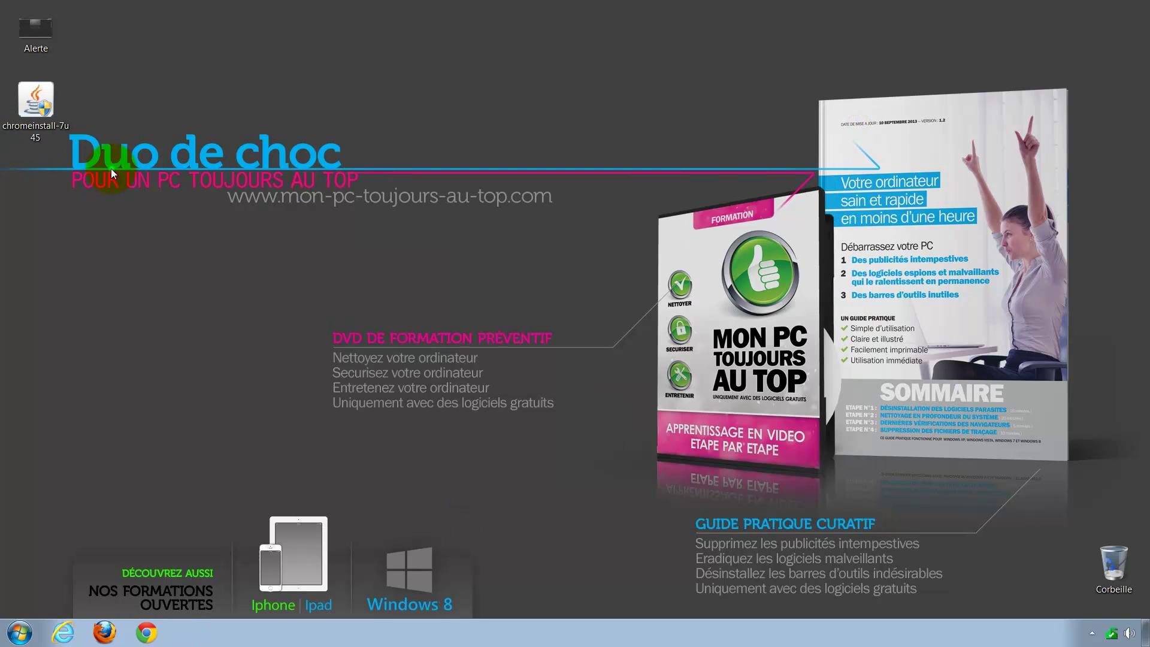
# - Permanently delete the Java installer and the Alerte item from the desktop
pyautogui.moveTo(111, 167); pyautogui.dragTo(4, 6)
pyautogui.hotkey('shift', 'Delete')
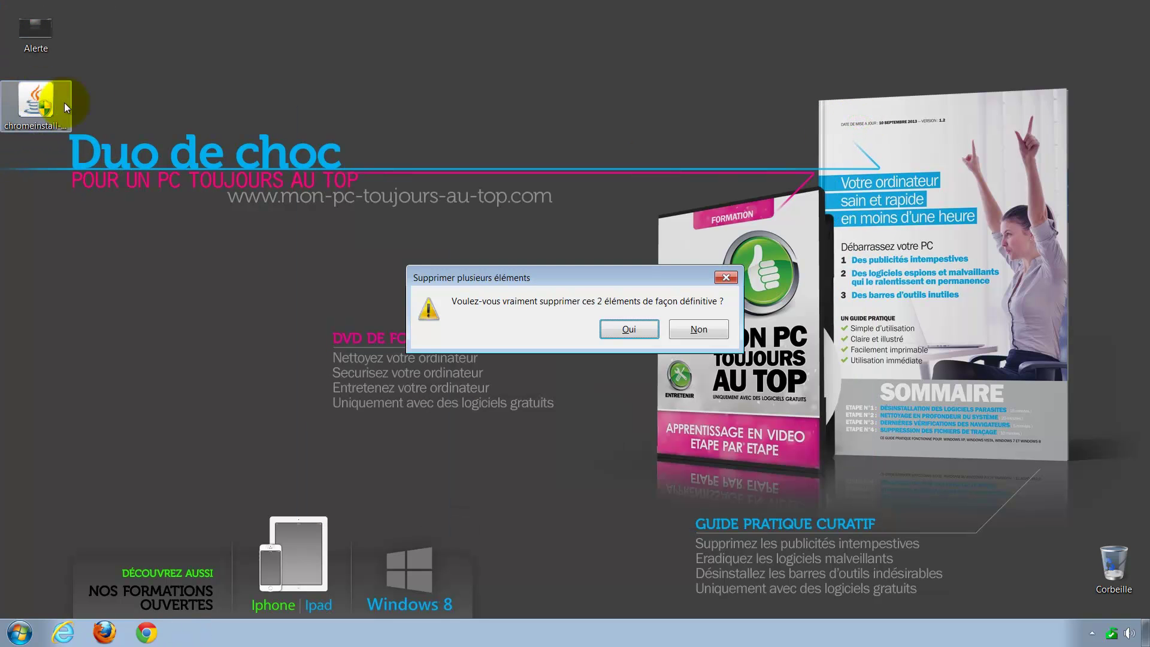
pyautogui.press('Return')
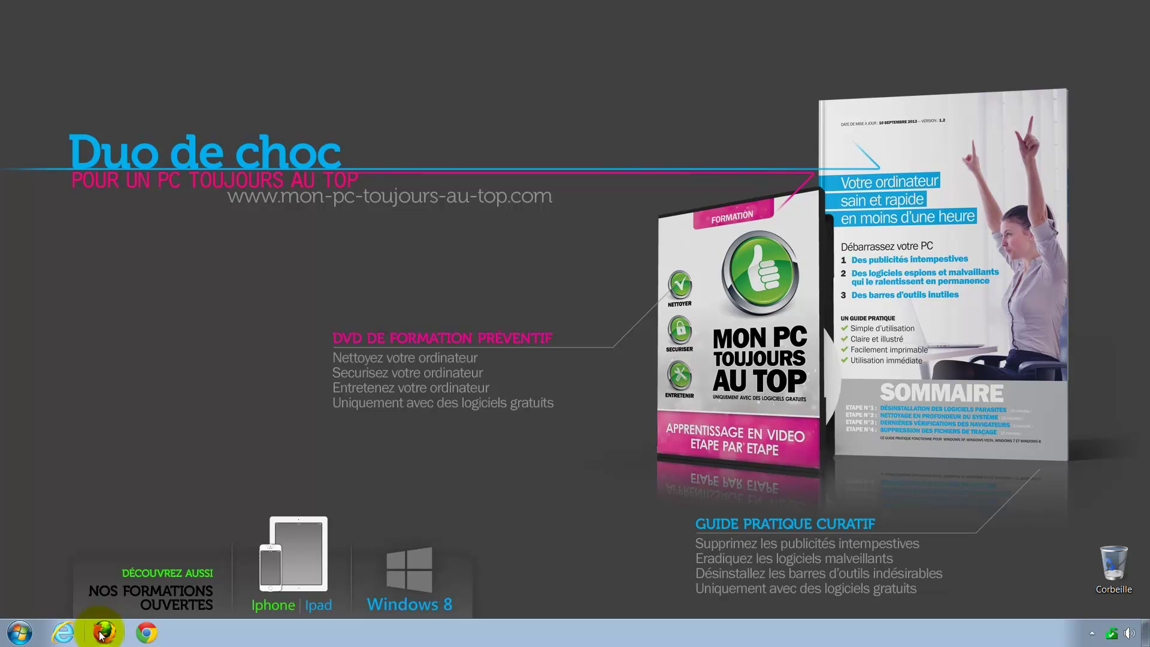
# - Open Internet Explorer, check its version in the About window, and dismiss the Java plug-in notification
pyautogui.click(146, 634)
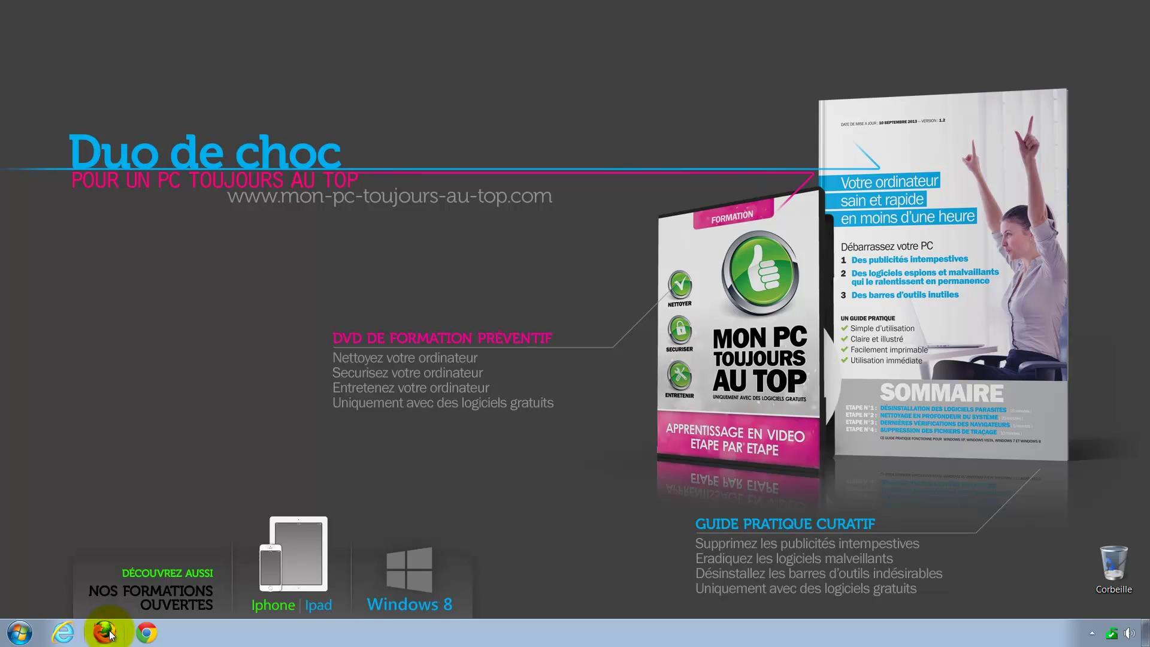
pyautogui.click(67, 633)
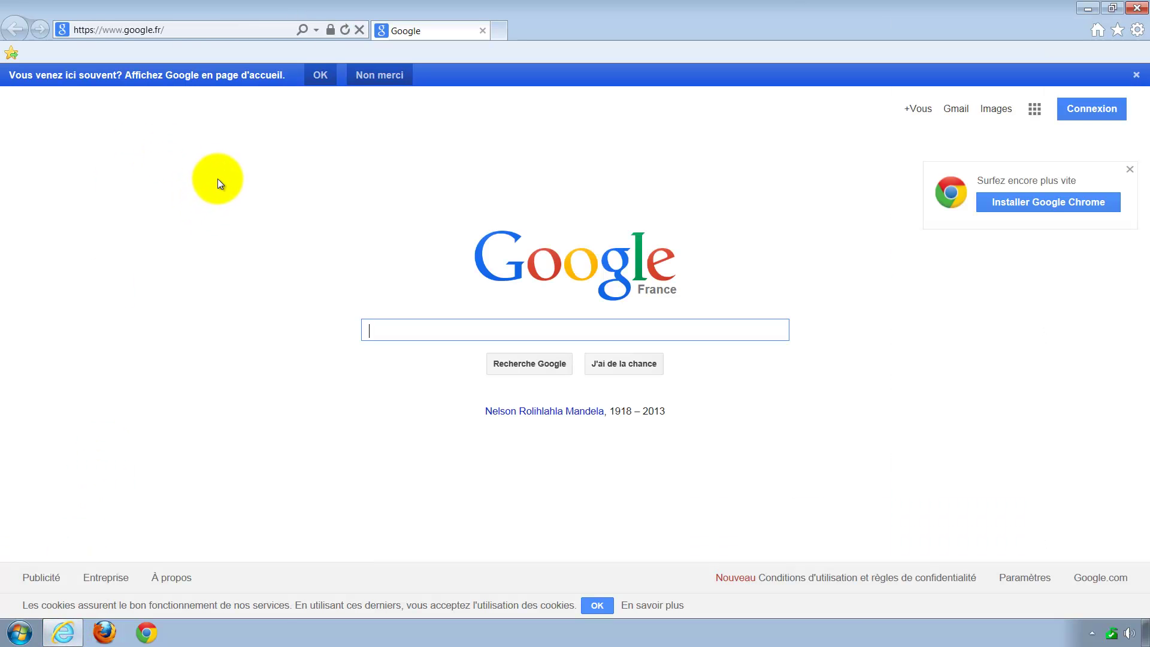
pyautogui.press('alt')
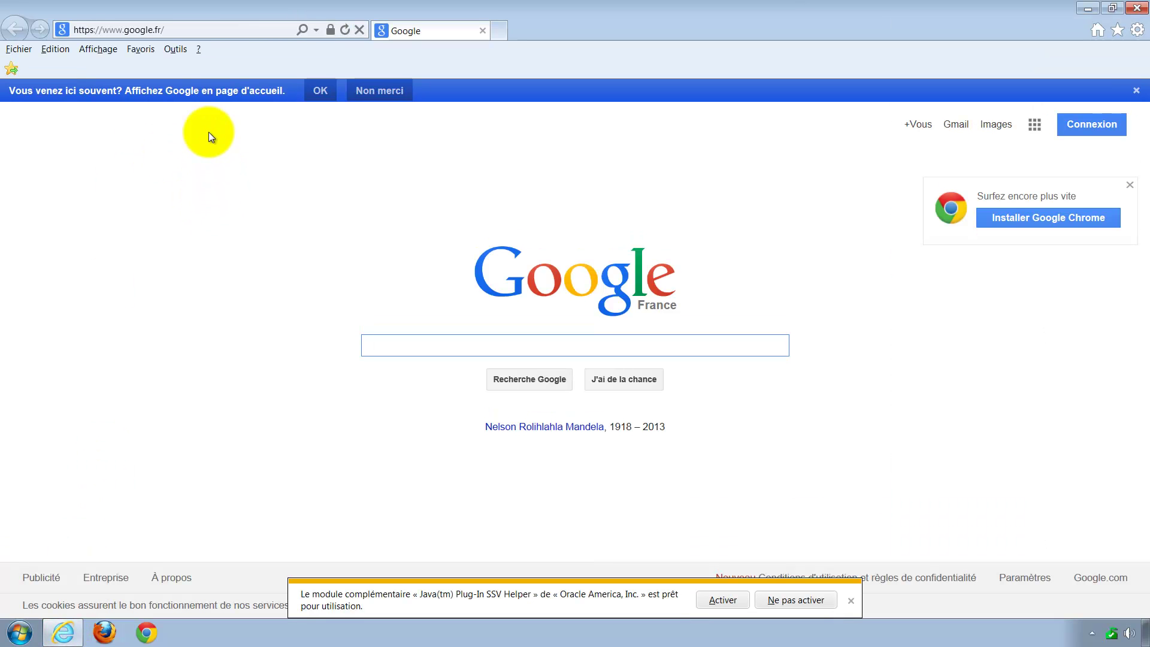
pyautogui.click(200, 49)
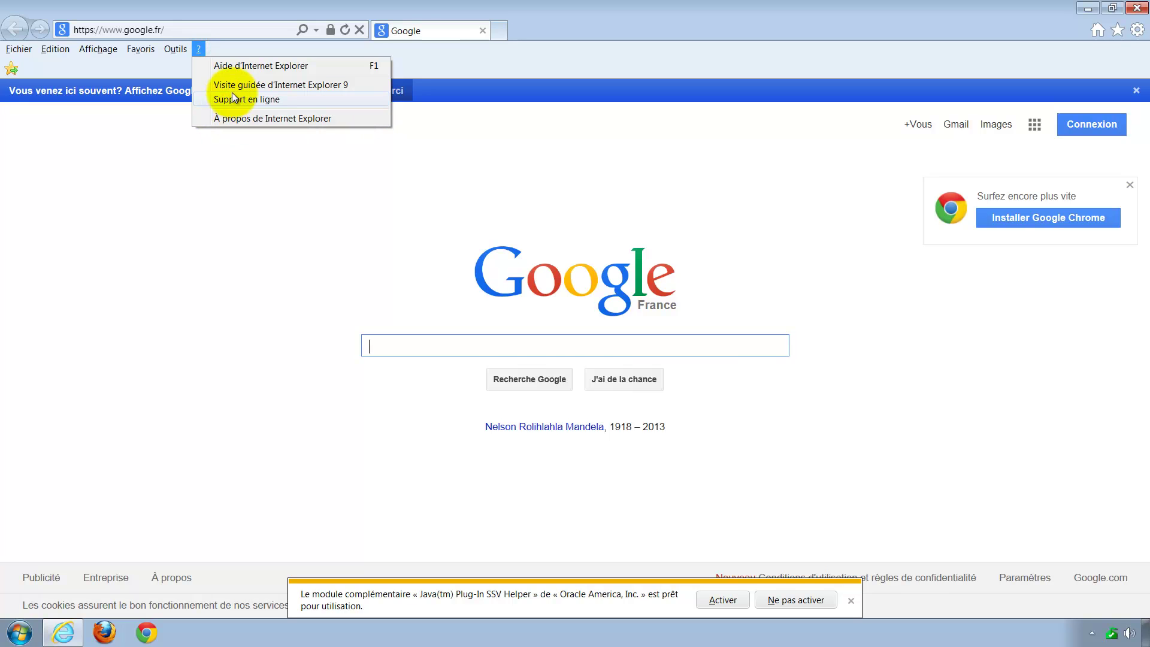
pyautogui.click(240, 118)
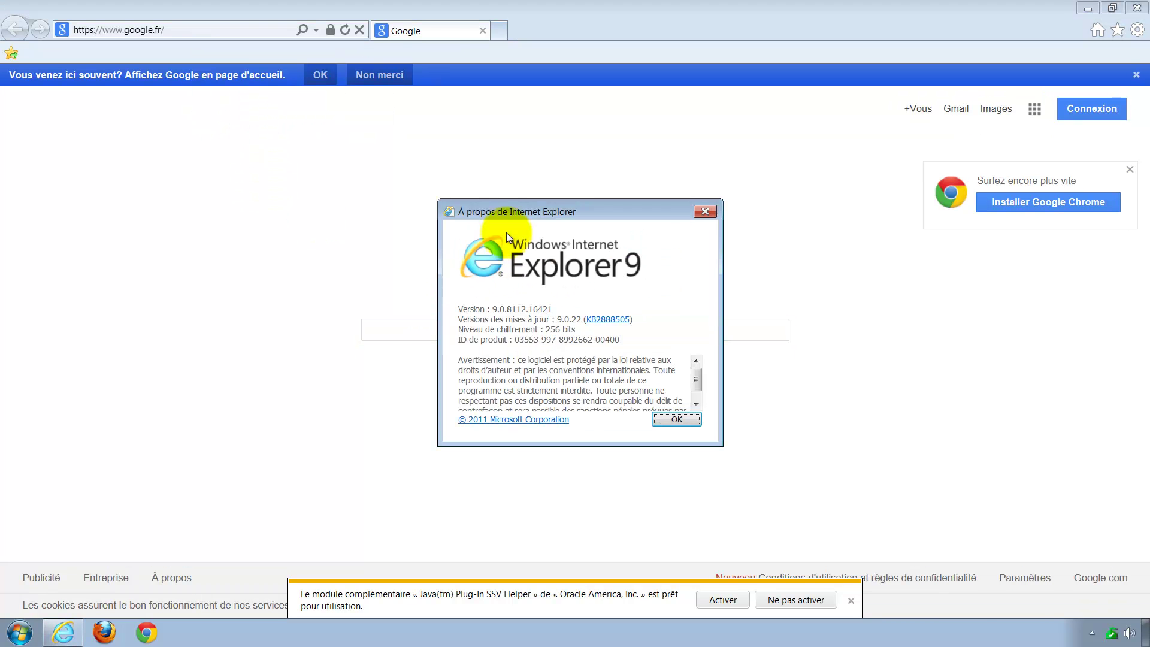
pyautogui.click(705, 212)
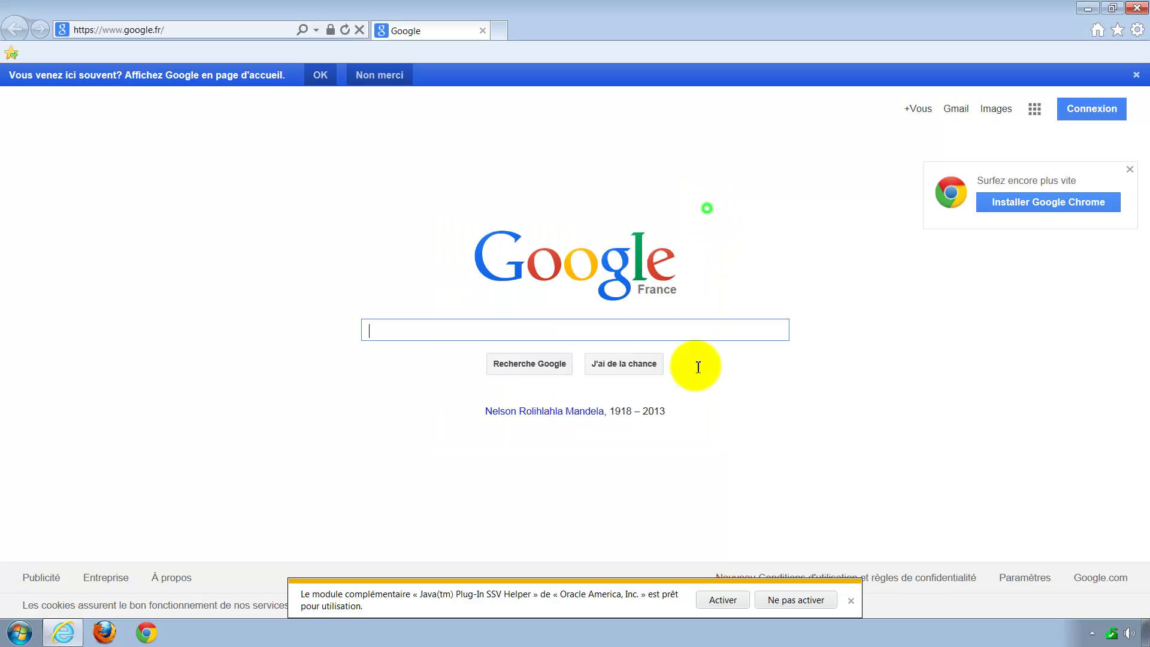
pyautogui.click(850, 600)
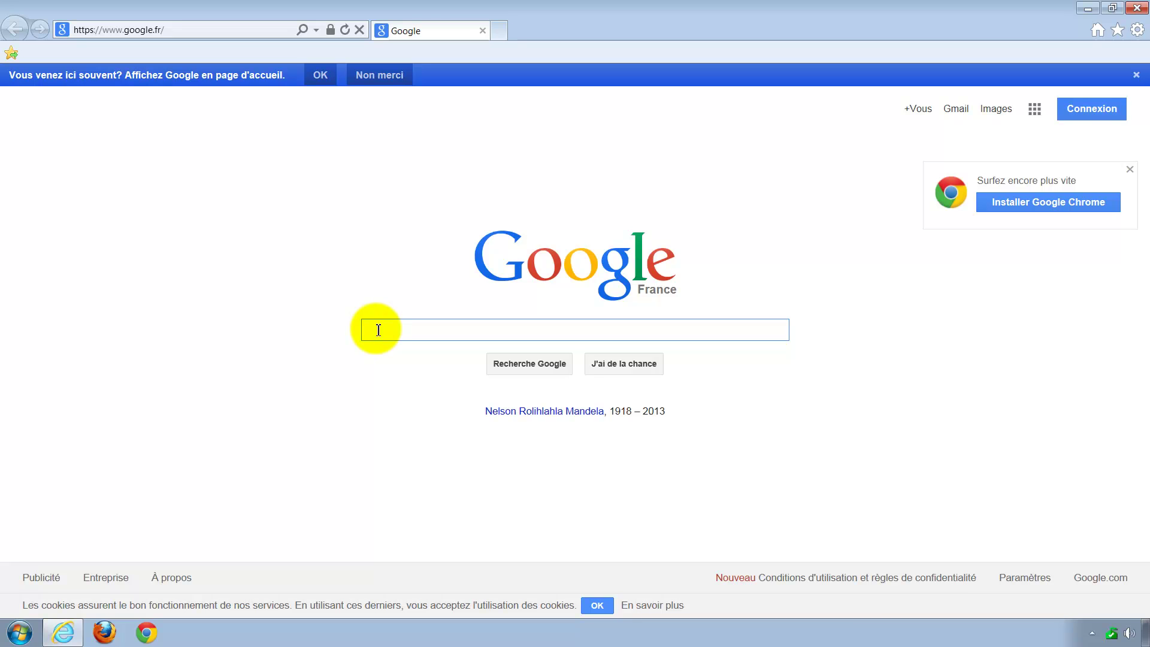
# - Search Google for "flash player" and open Adobe's official Flash Player download page at get.adobe.com/fr/flashplayer
pyautogui.write('f')
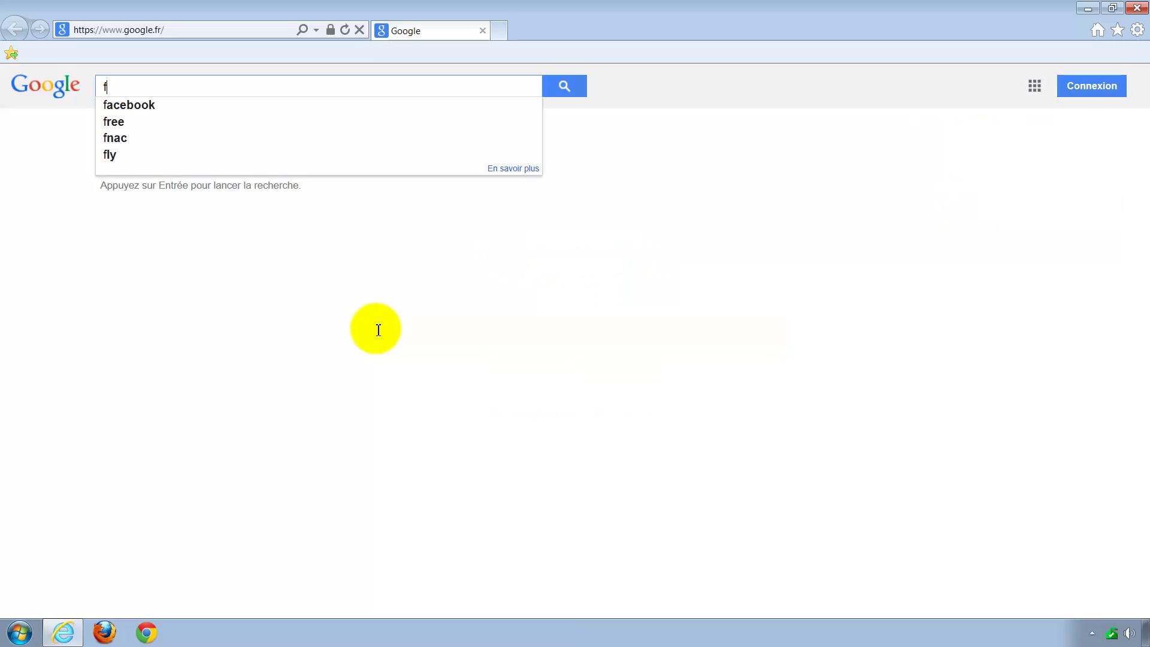
pyautogui.write('lash')
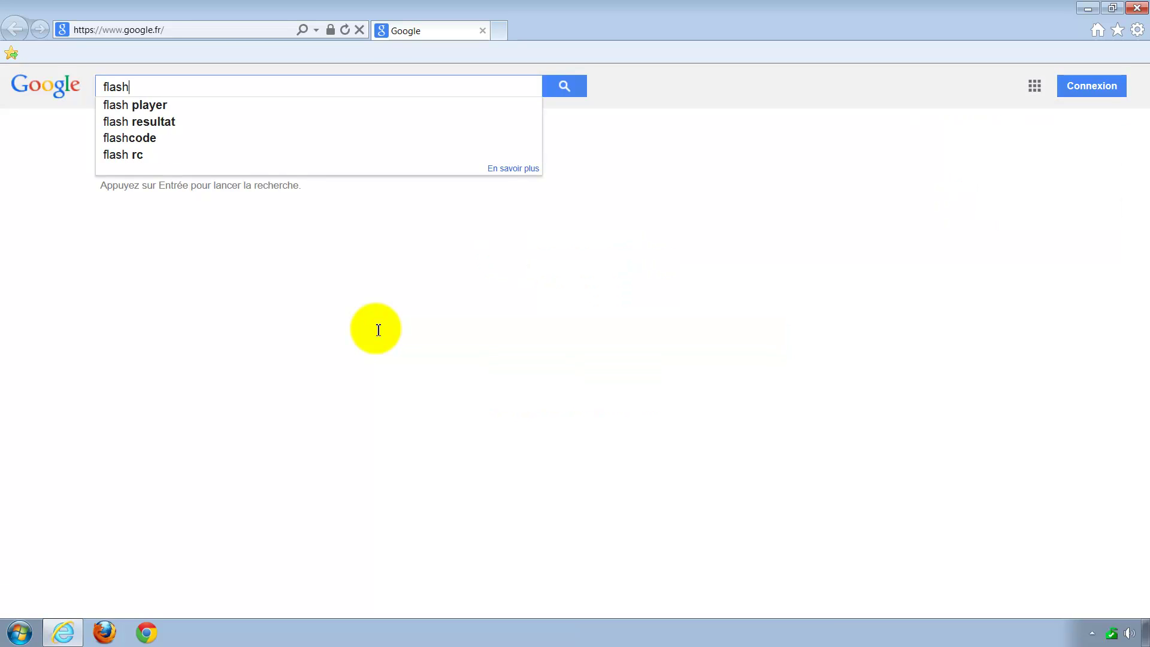
pyautogui.press('Down')
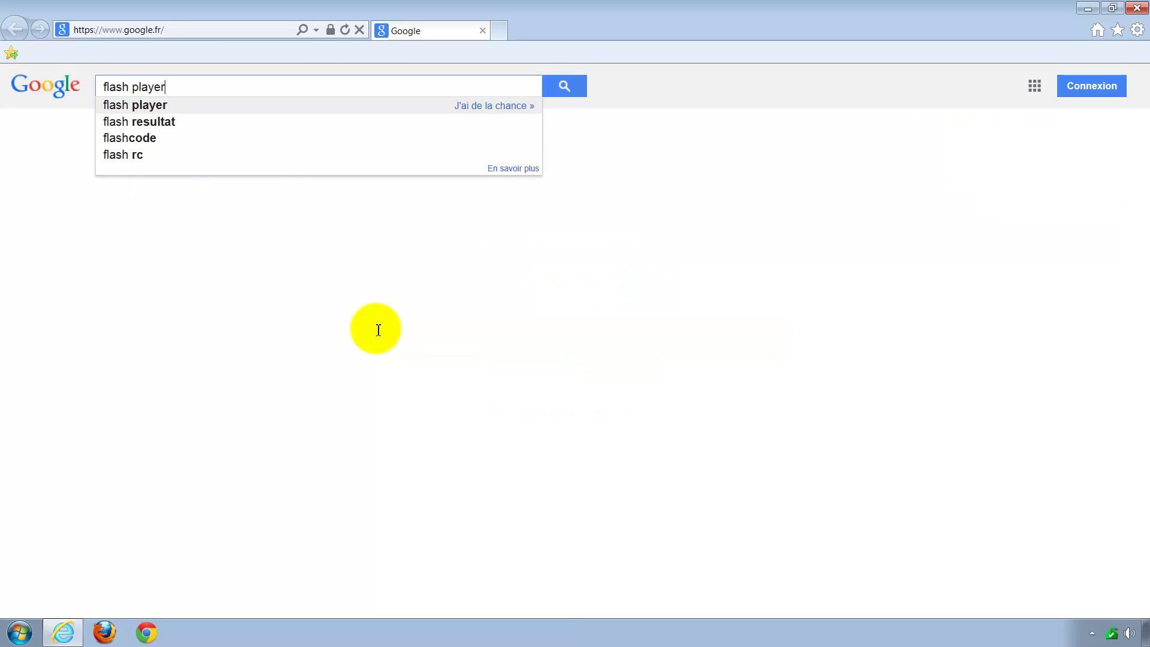
pyautogui.press('Return')
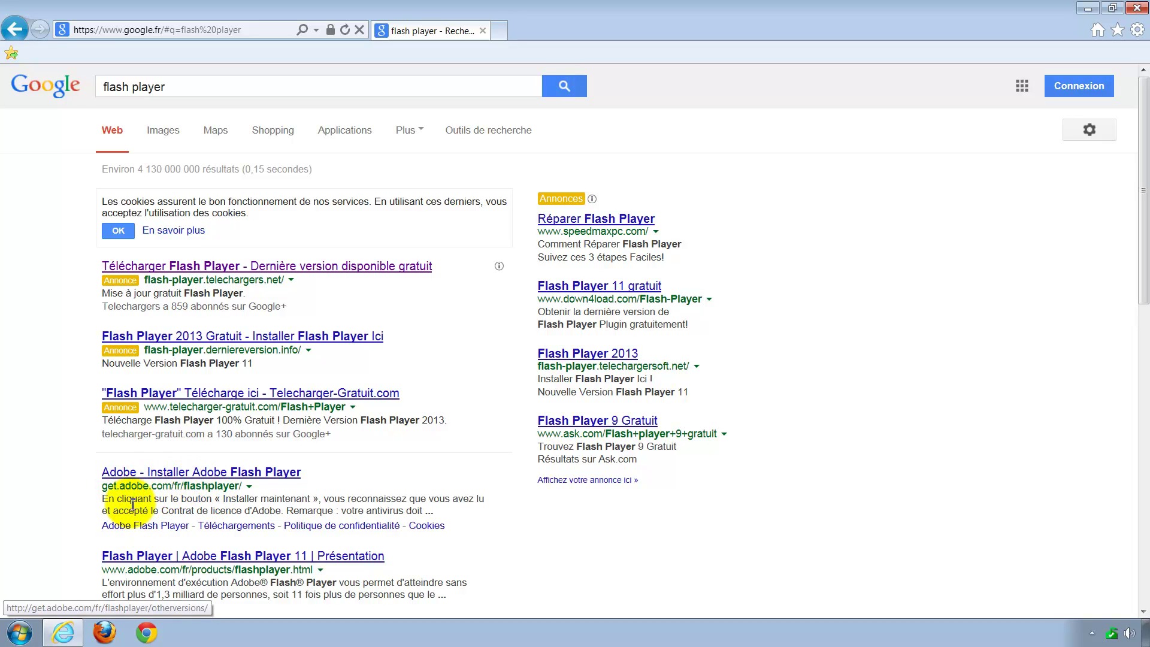
pyautogui.click(137, 475)
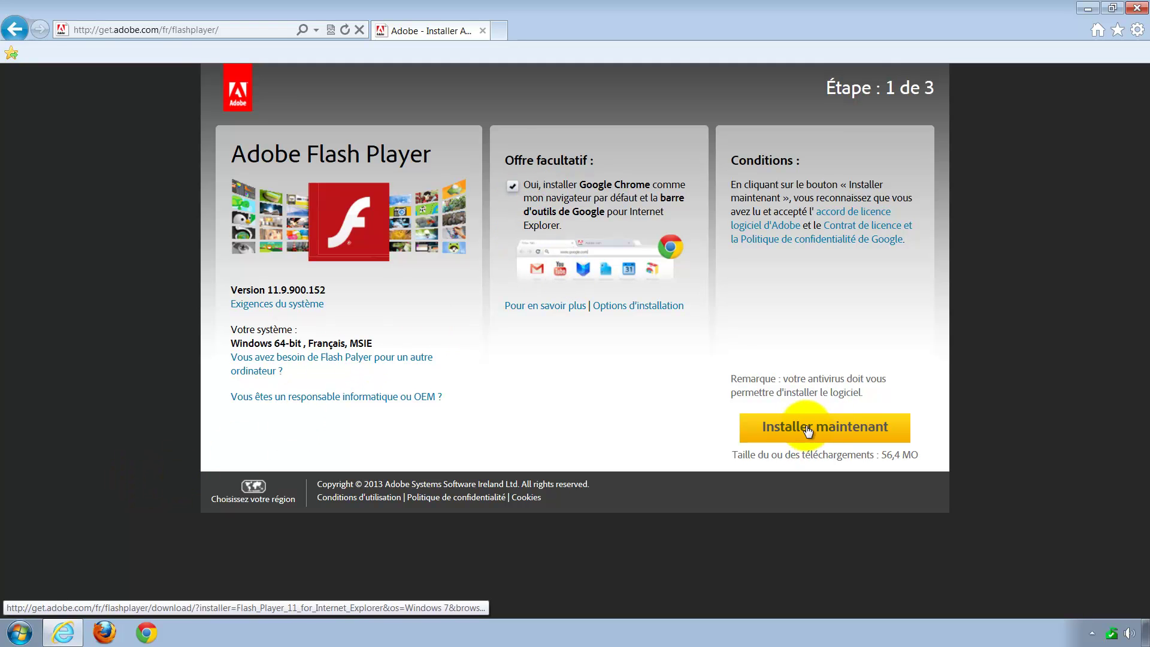
# - Decline the optional Google Chrome and Google toolbar offer, then download and directly run the Flash Player installer for Internet Explorer
pyautogui.click(511, 190)
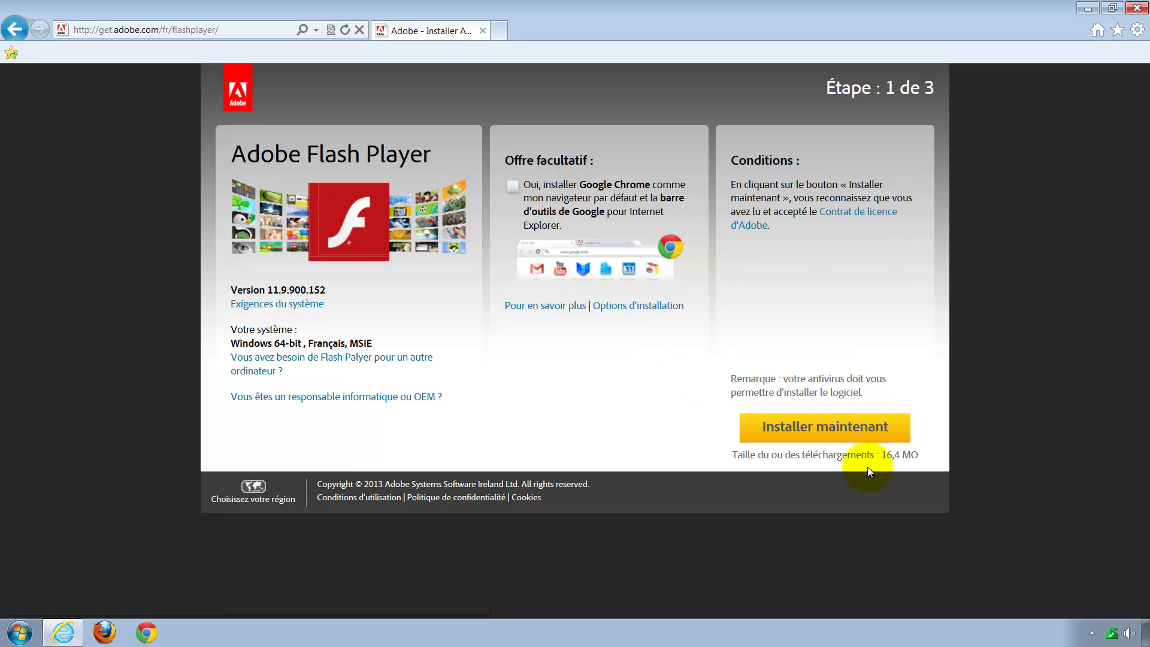
pyautogui.click(798, 434)
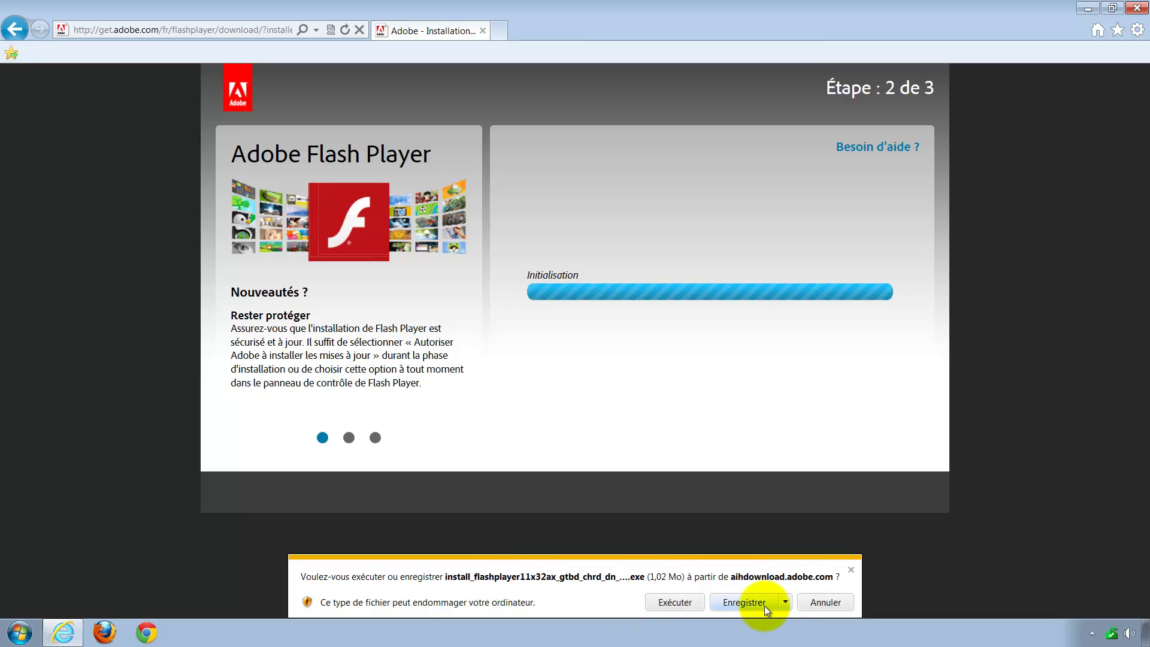
pyautogui.click(674, 602)
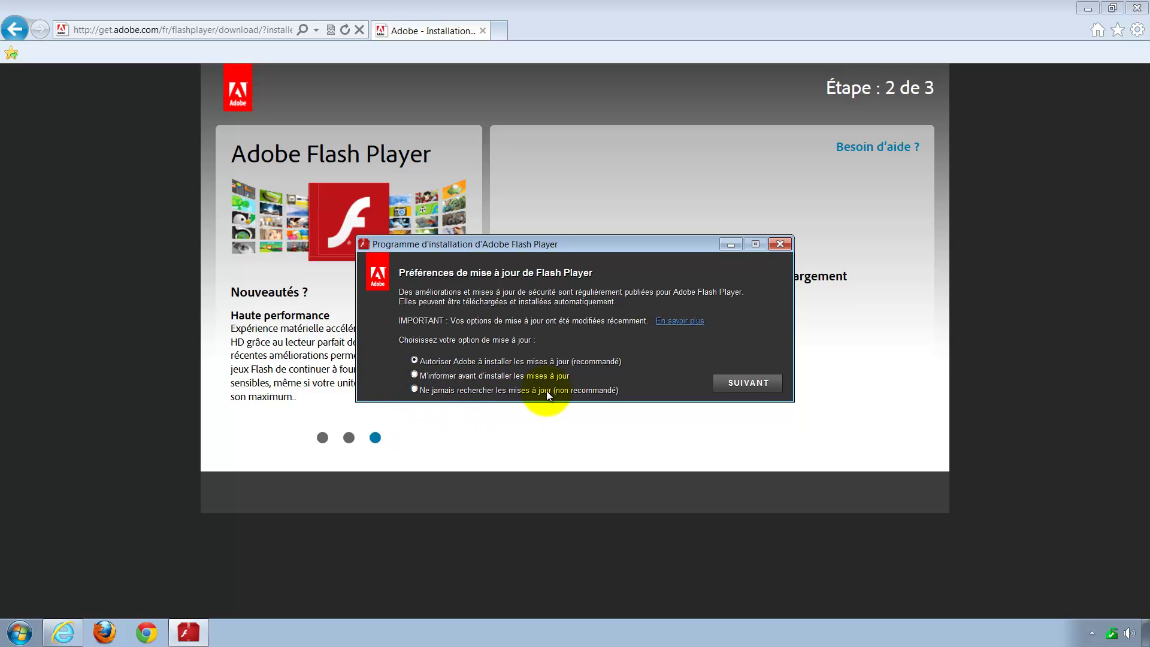
# - Set Flash Player to never check for updates, complete the installation, and close the remaining Adobe pages in both browsers
pyautogui.click(414, 389)
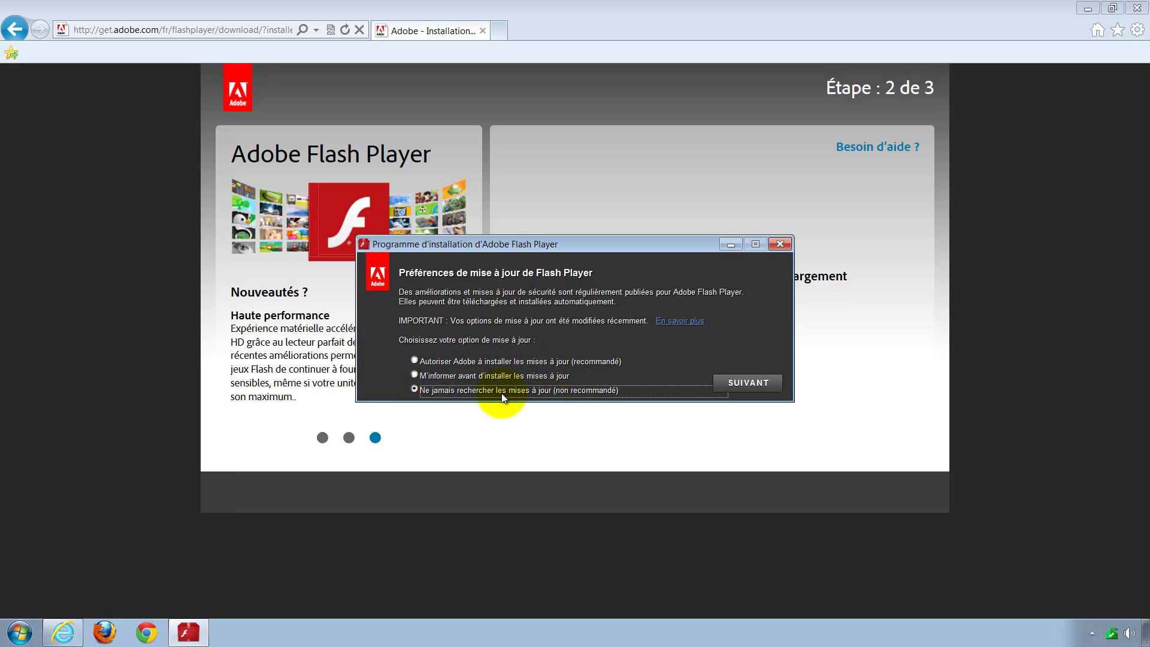
pyautogui.click(749, 384)
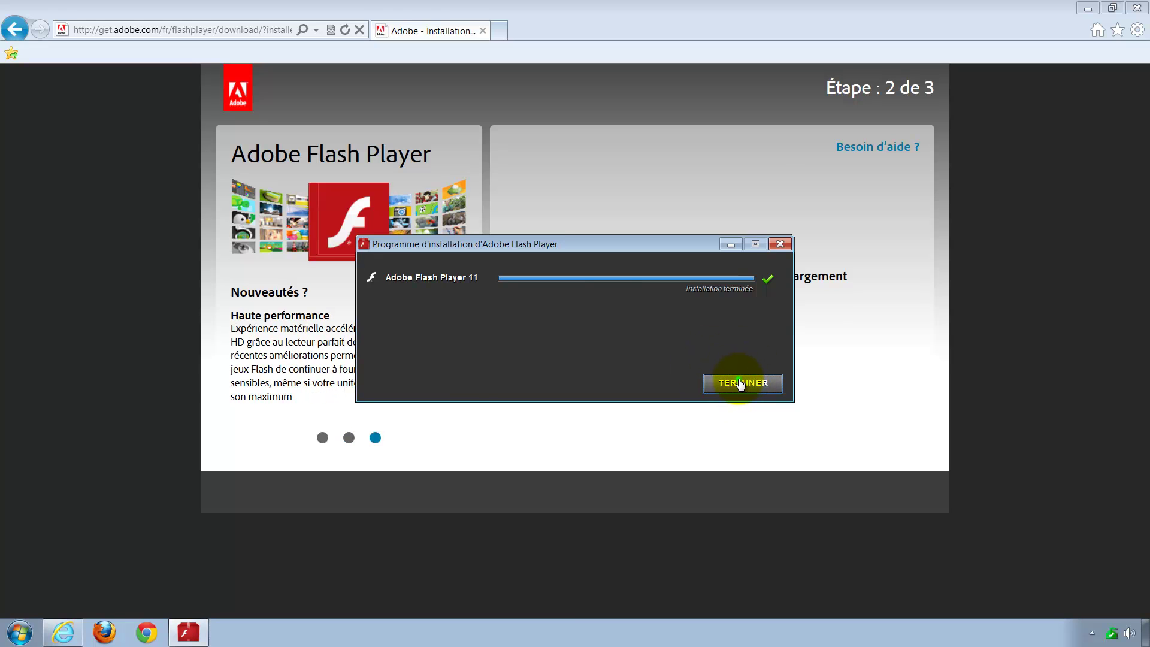
pyautogui.click(741, 383)
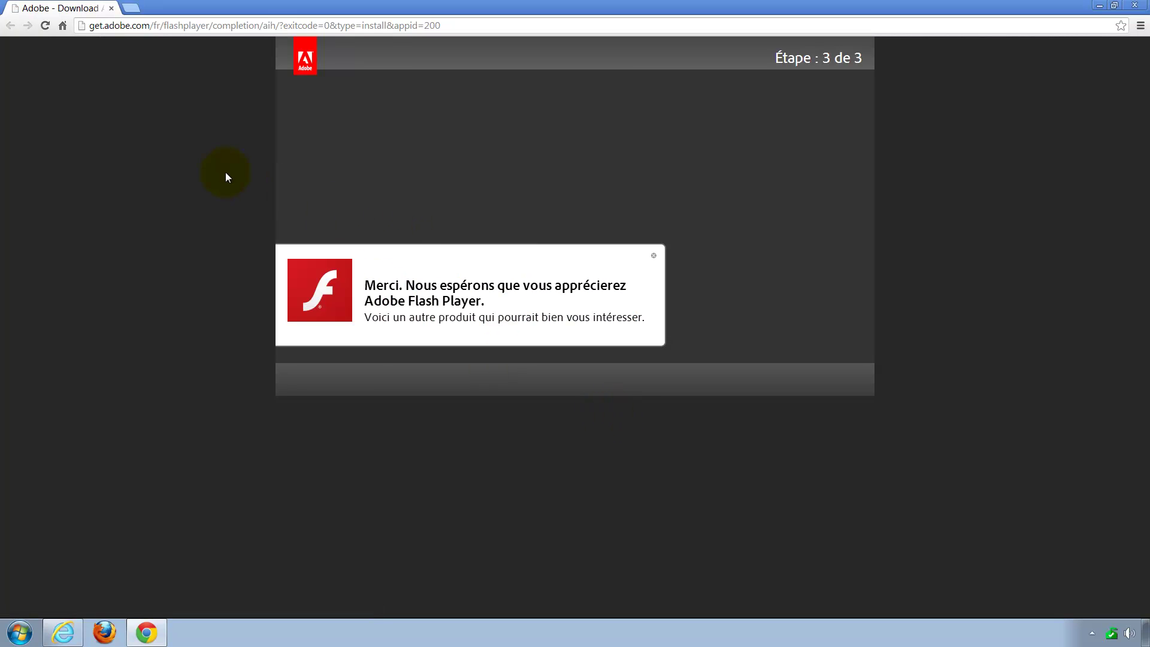
pyautogui.click(111, 8)
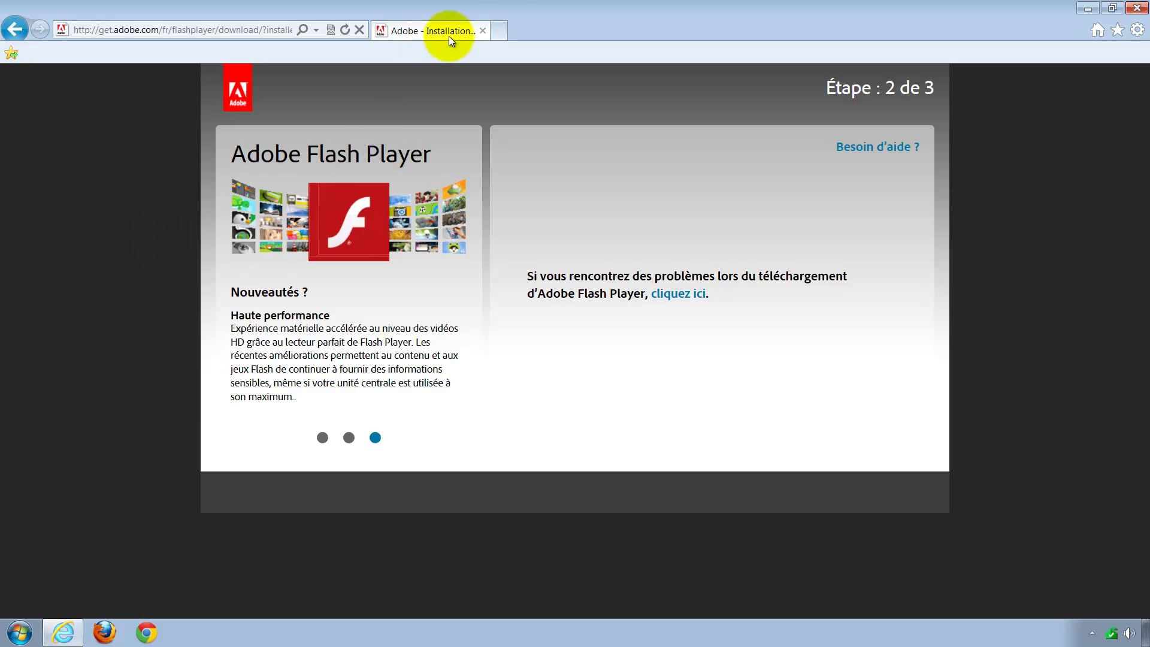
pyautogui.click(483, 30)
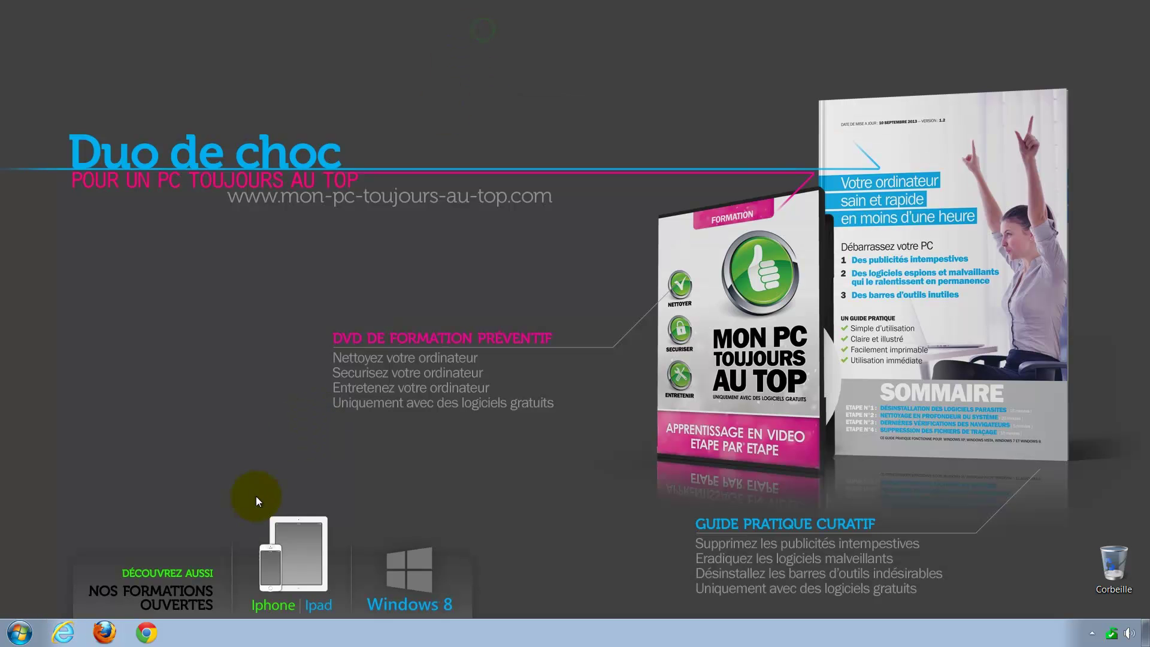
# - Switch to Firefox, search Google for "flash player" and open Adobe's official Flash Player download page
pyautogui.click(102, 634)
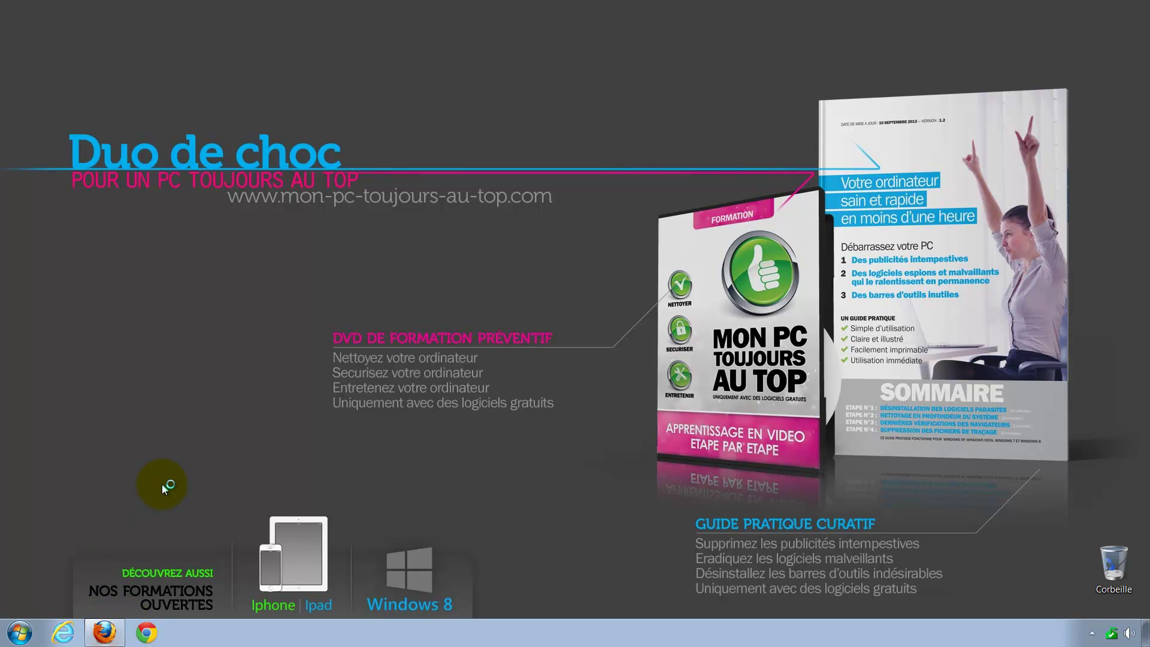
pyautogui.write('flzd')
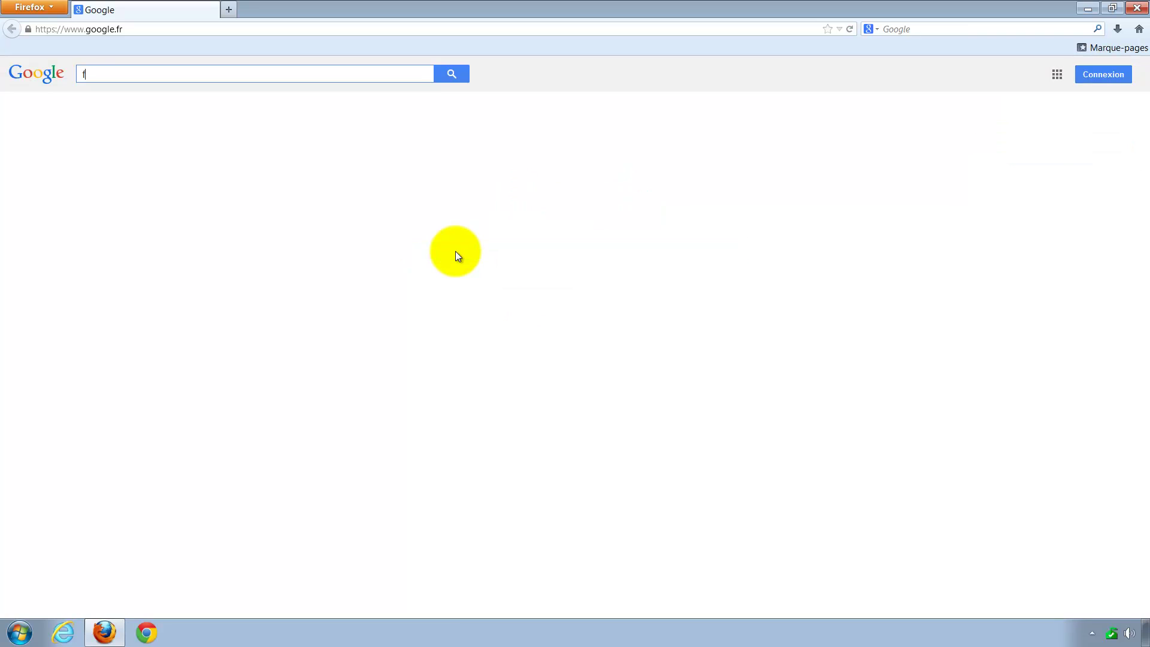
pyautogui.press('BackSpace')
pyautogui.press('BackSpace')
pyautogui.press('BackSpace')
pyautogui.write('las')
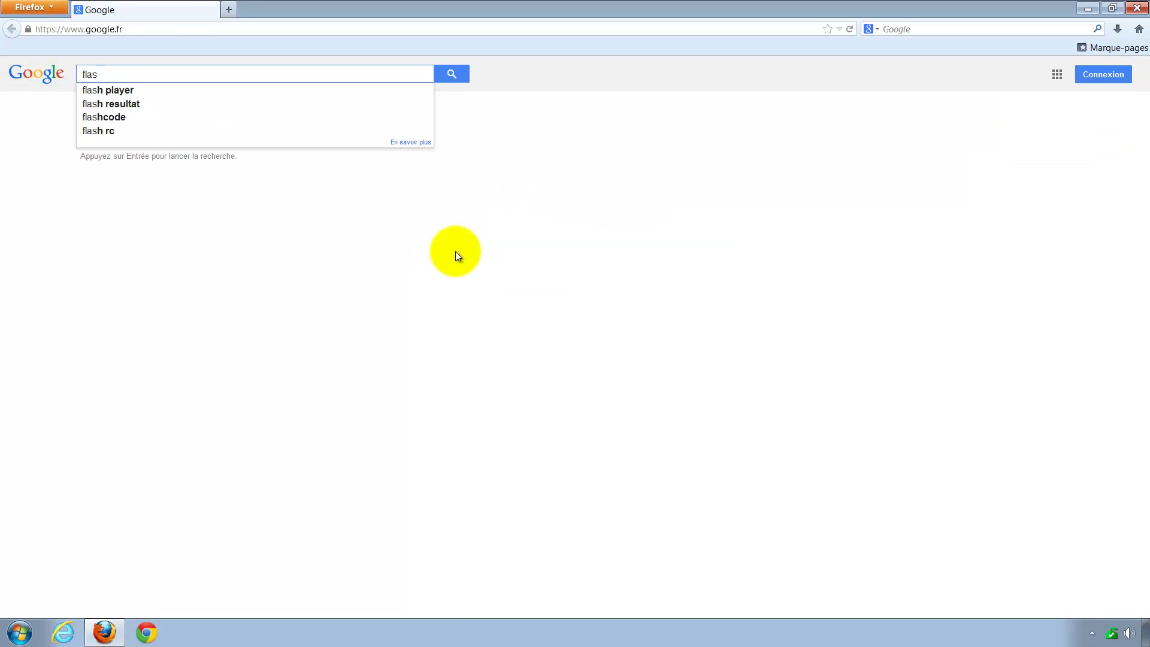
pyautogui.press('Down')
pyautogui.press('Return')
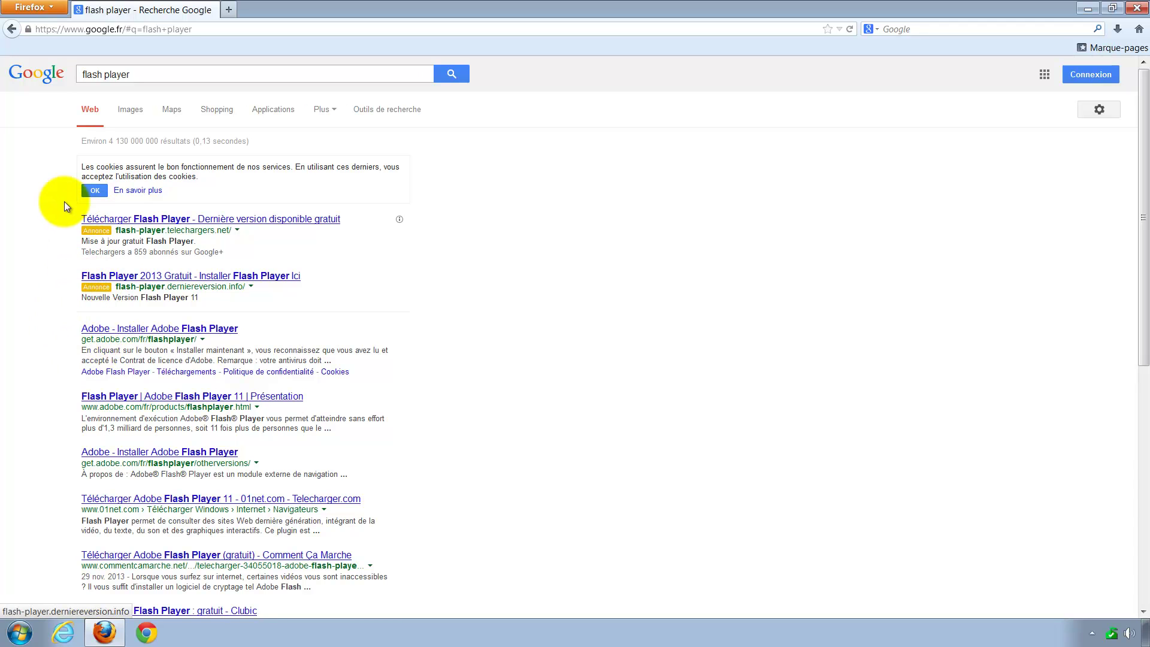
pyautogui.click(100, 331)
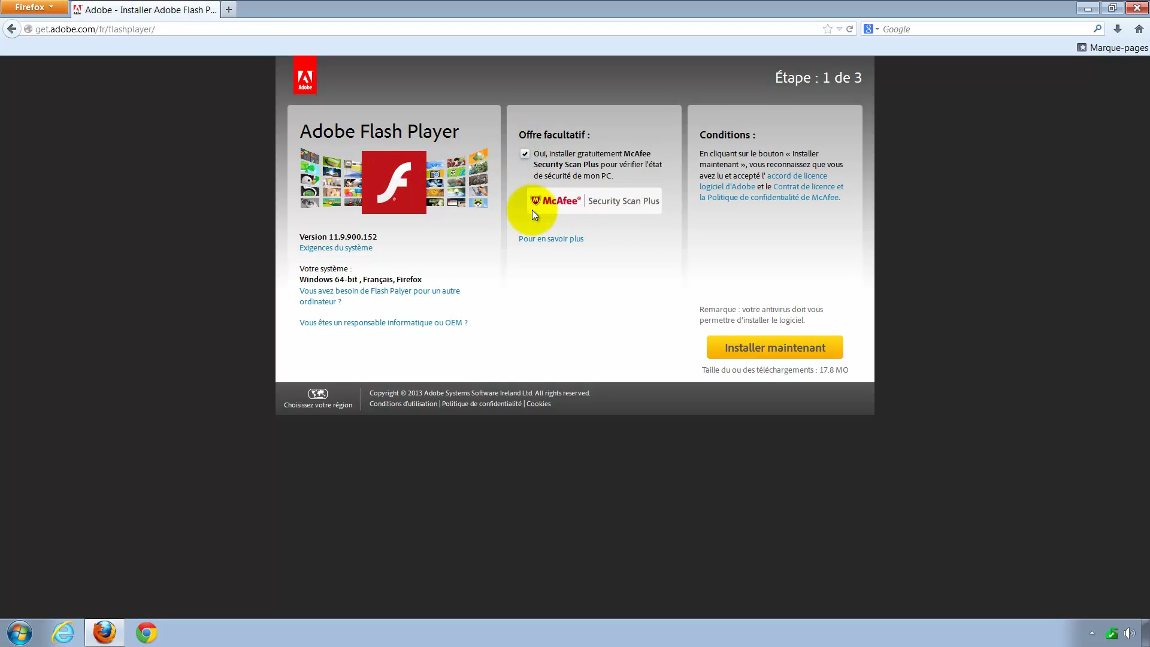
# - Decline the McAfee Security Scan Plus offer, save the Flash Player installer to the desktop (Bureau), and close Firefox
pyautogui.click(525, 155)
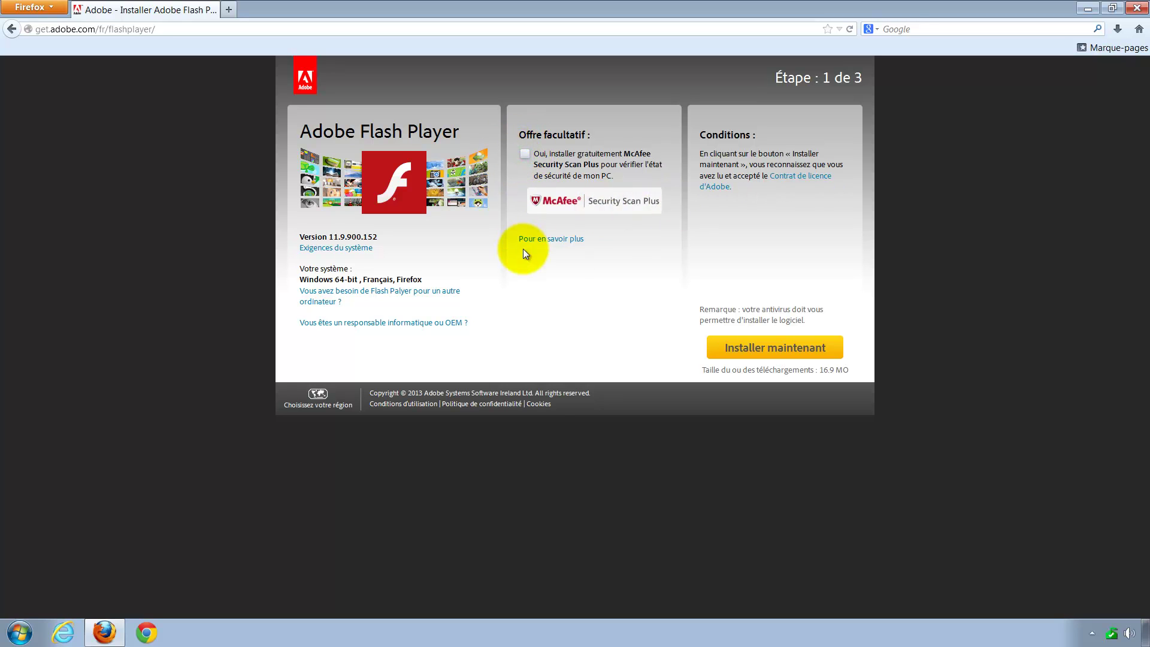
pyautogui.click(759, 355)
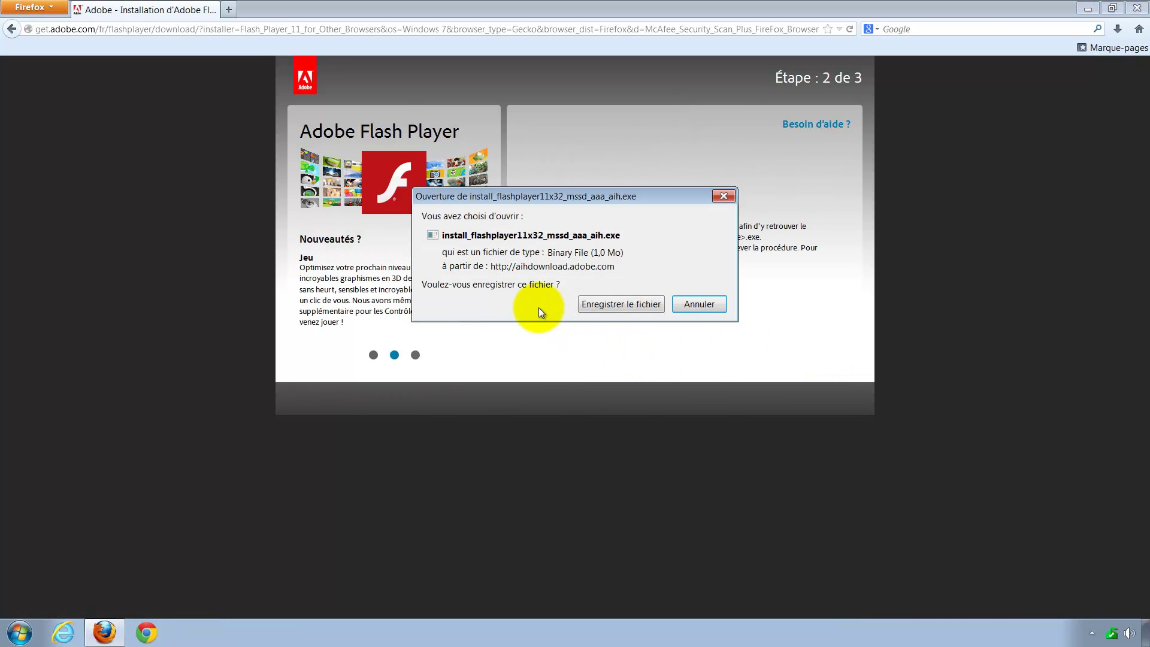
pyautogui.click(625, 304)
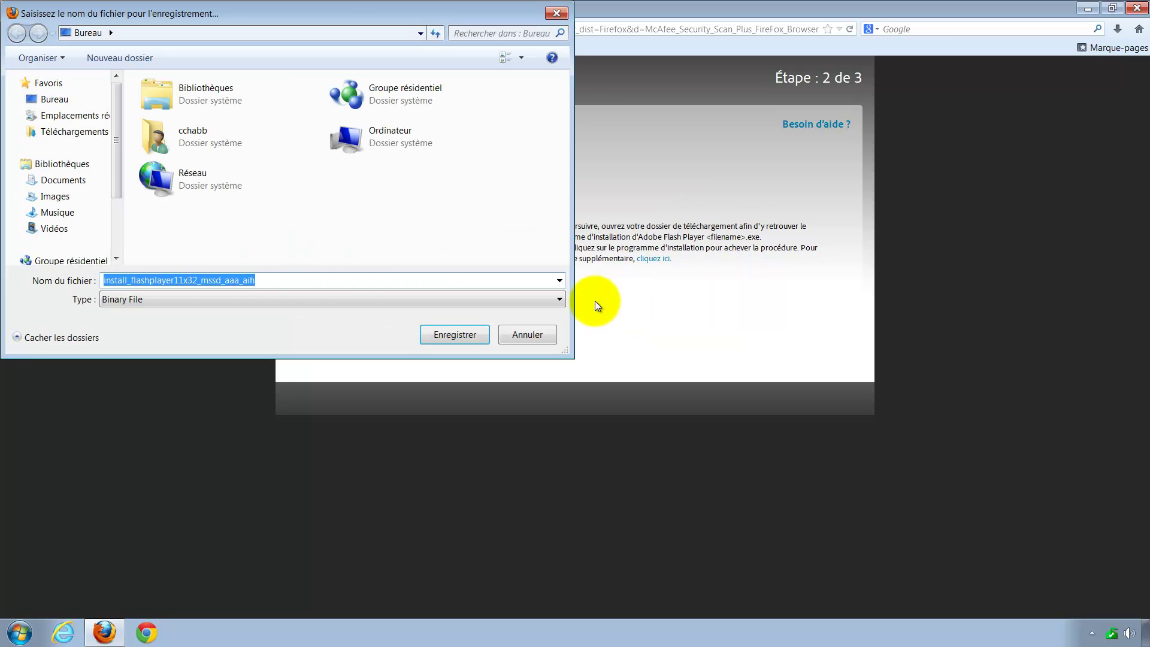
pyautogui.click(55, 99)
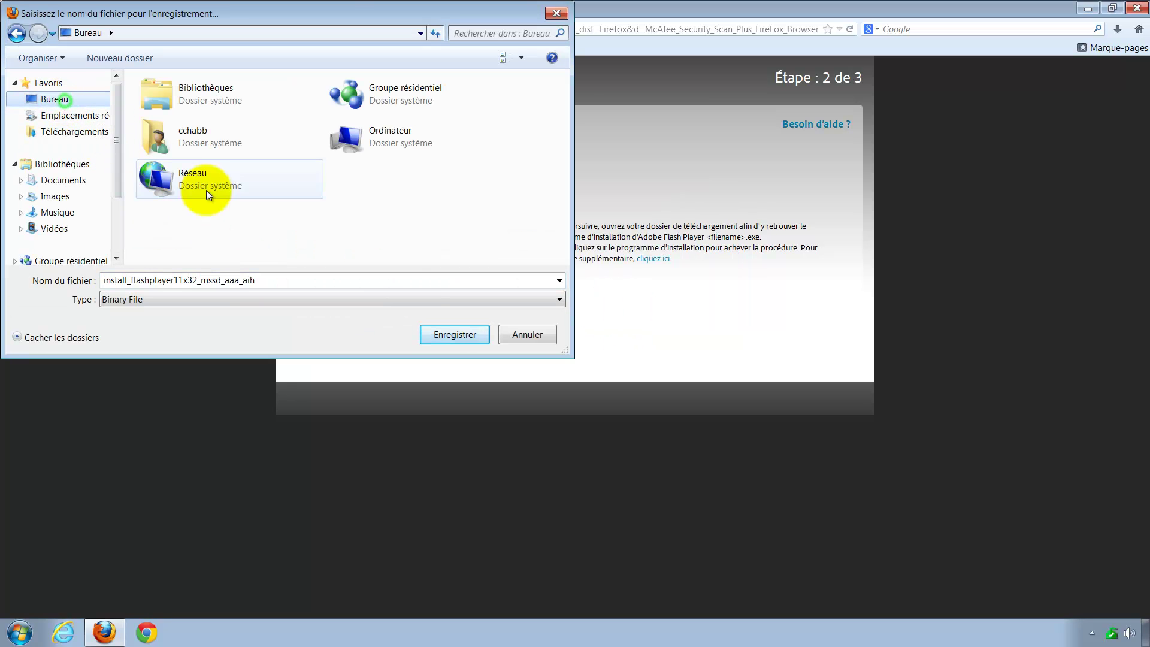
pyautogui.click(446, 337)
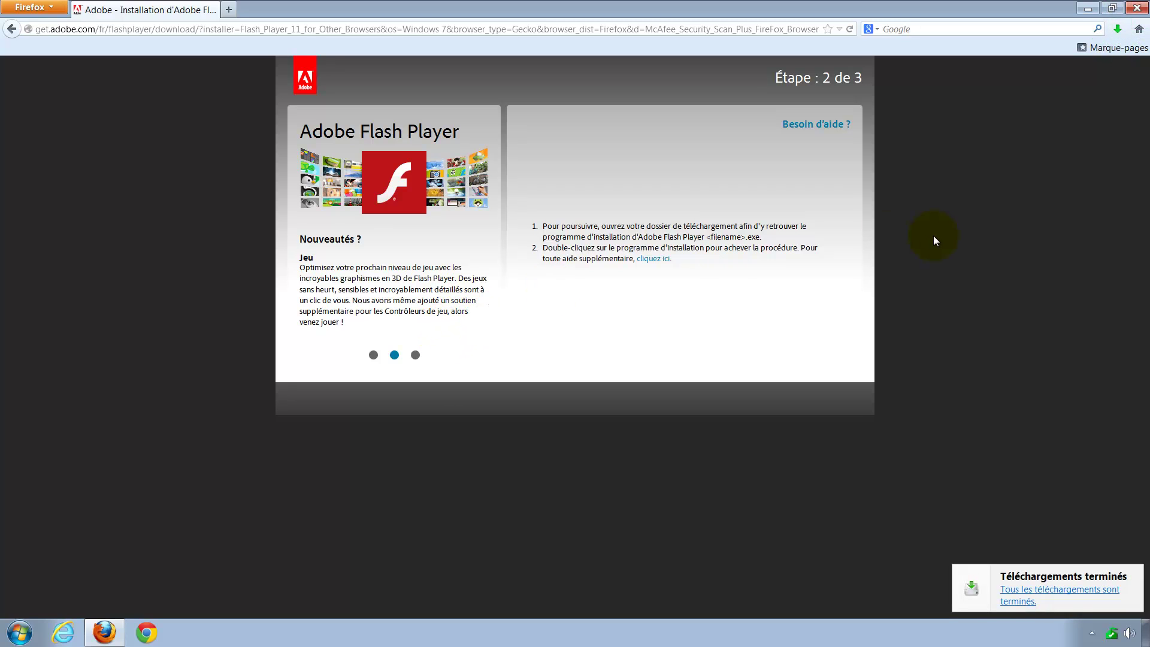
pyautogui.click(689, 132)
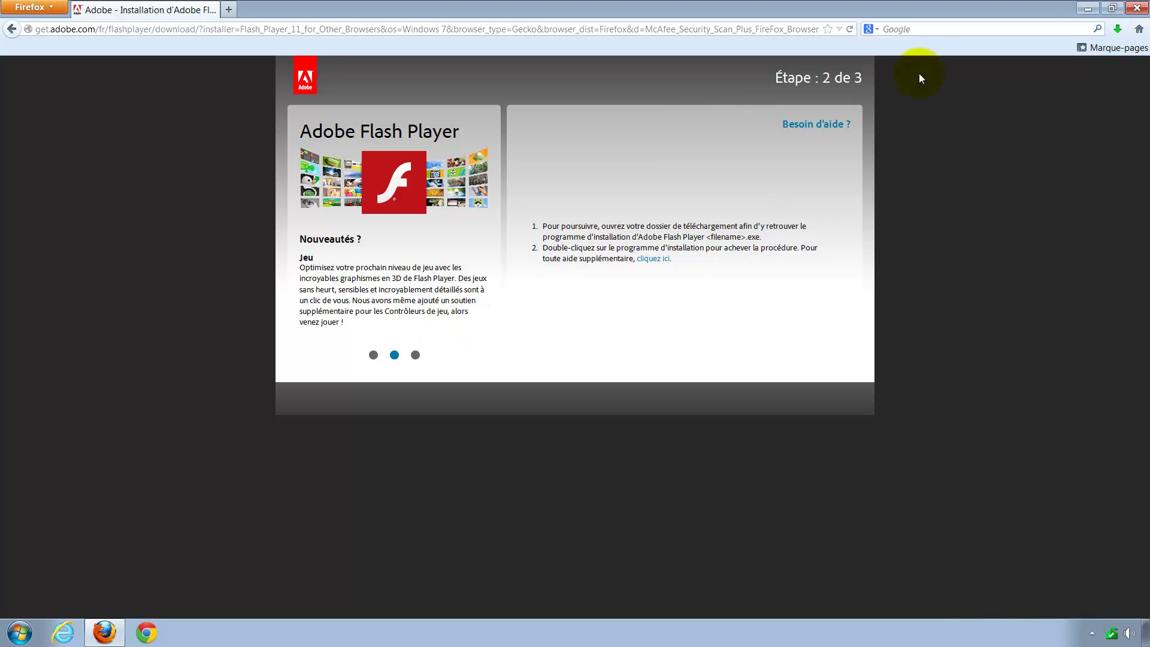
pyautogui.click(1136, 8)
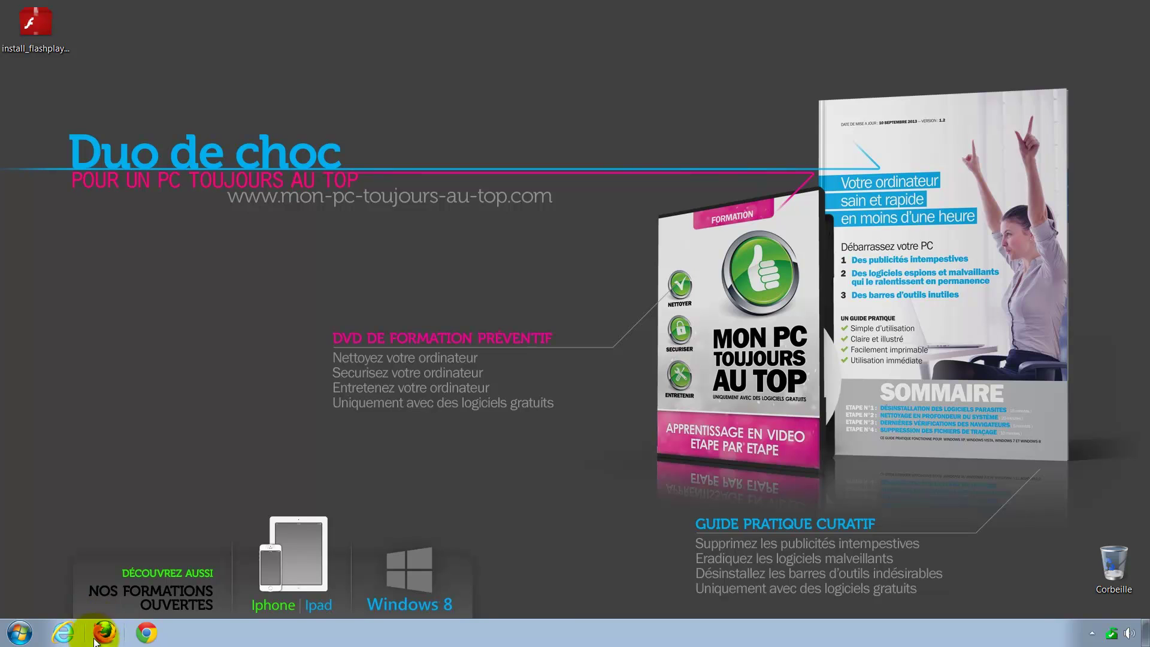
# - Run the Flash Player installer from the desktop, set it to never check for updates, finish the installation, and close the Adobe page
pyautogui.doubleClick(38, 25)
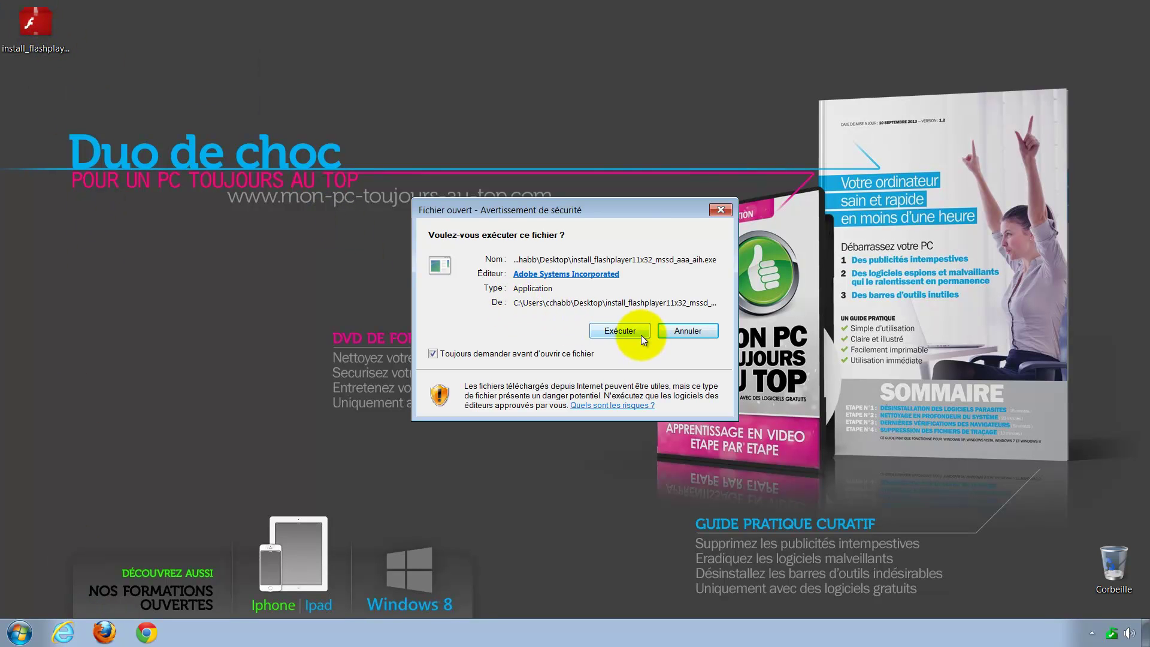
pyautogui.click(627, 328)
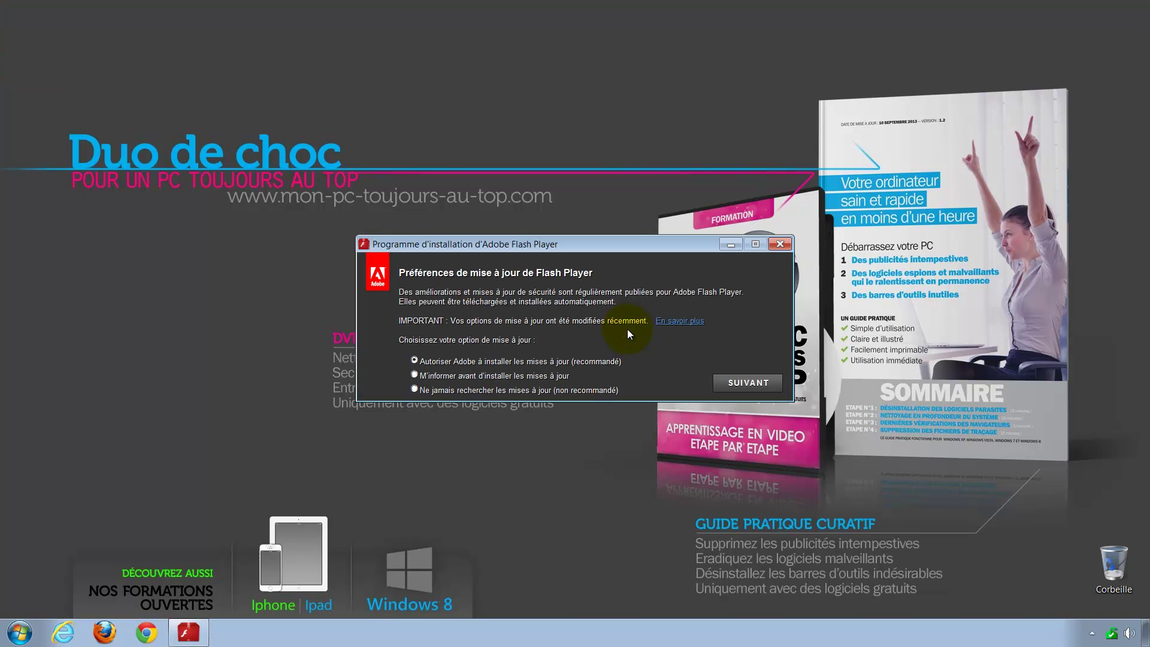
pyautogui.click(413, 389)
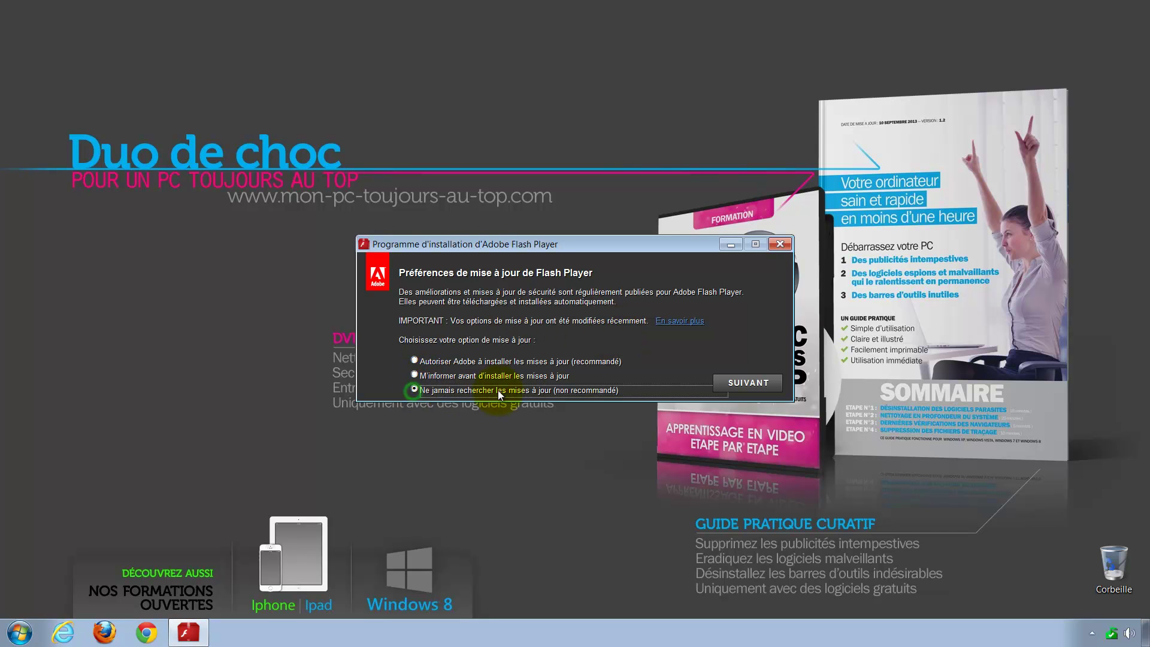
pyautogui.click(763, 387)
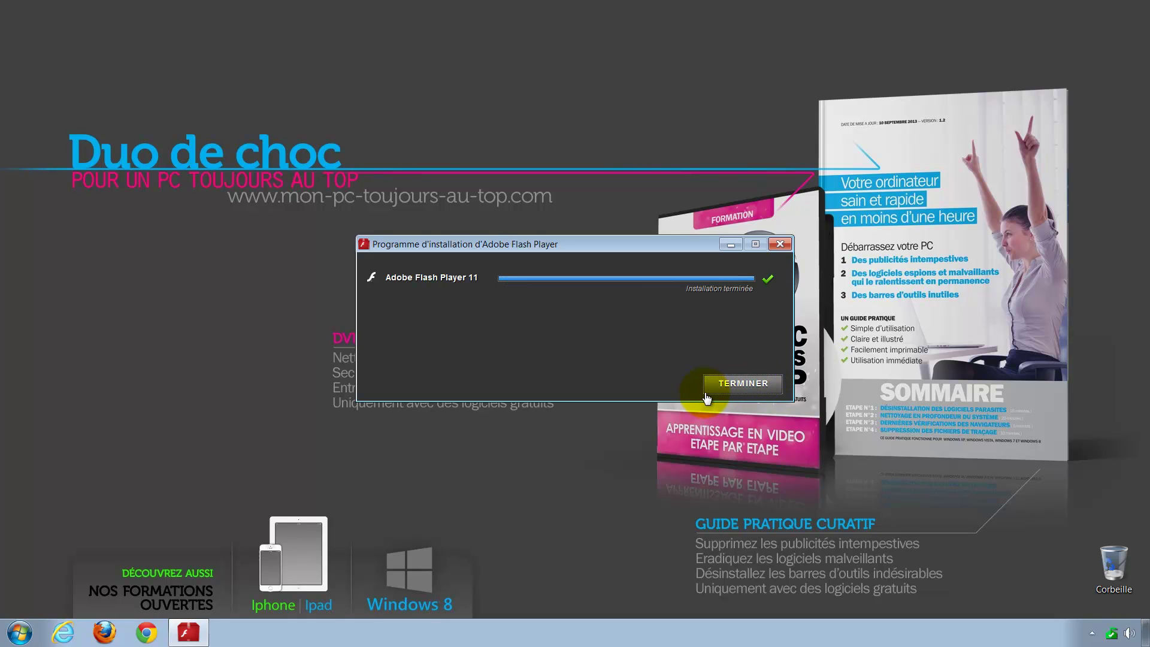
pyautogui.click(735, 387)
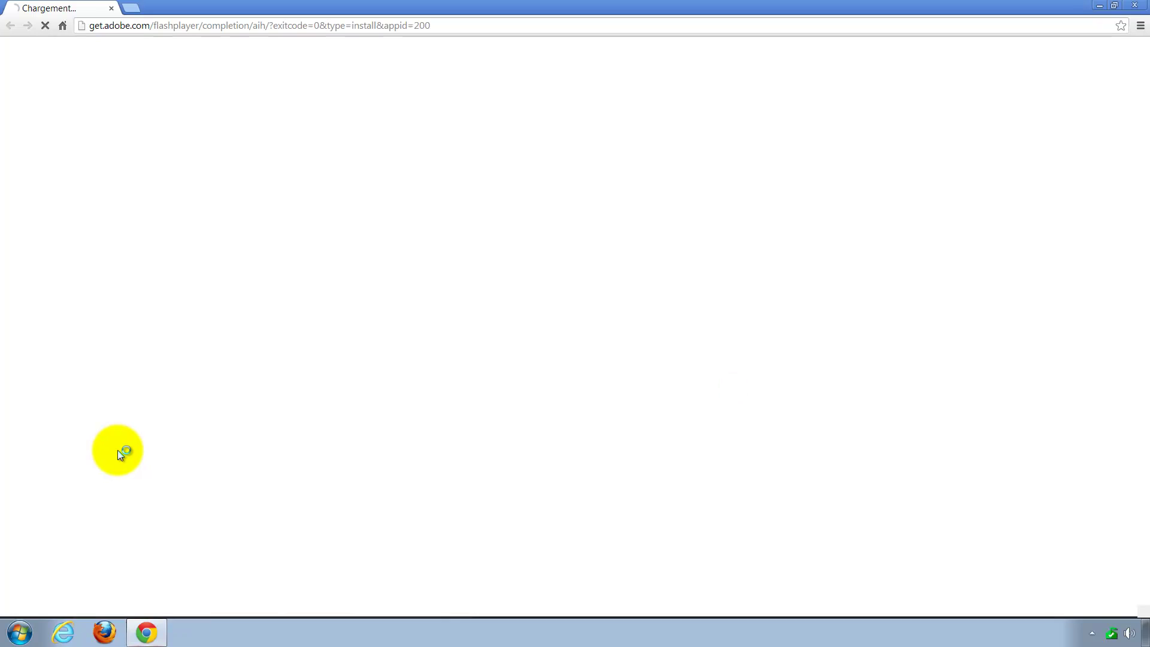
pyautogui.click(111, 8)
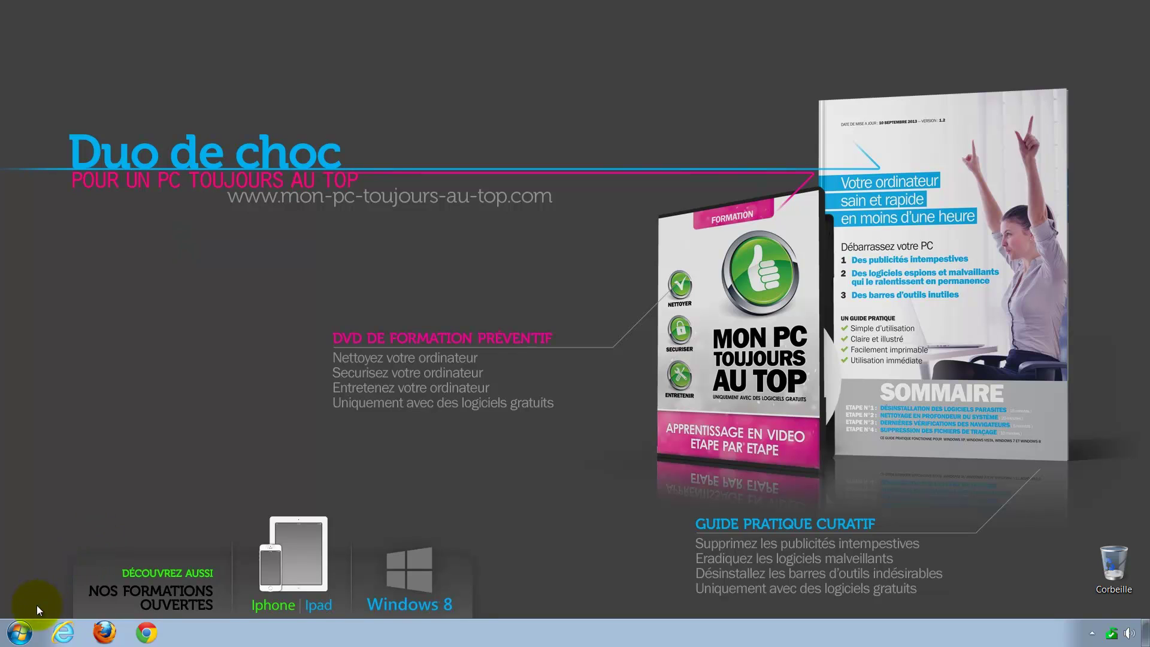
# - Check the list of installed programs for the Adobe Flash Player 11 ActiveX and Plugin entries, then close it
pyautogui.click(19, 633)
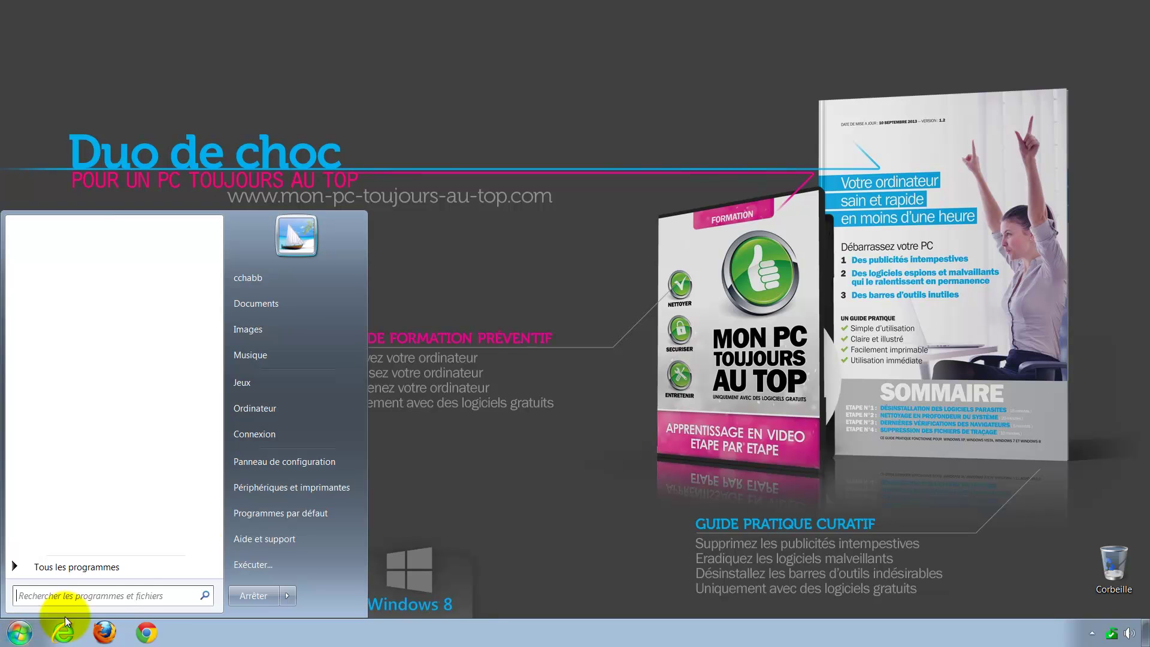
pyautogui.click(261, 464)
pyautogui.click(442, 446)
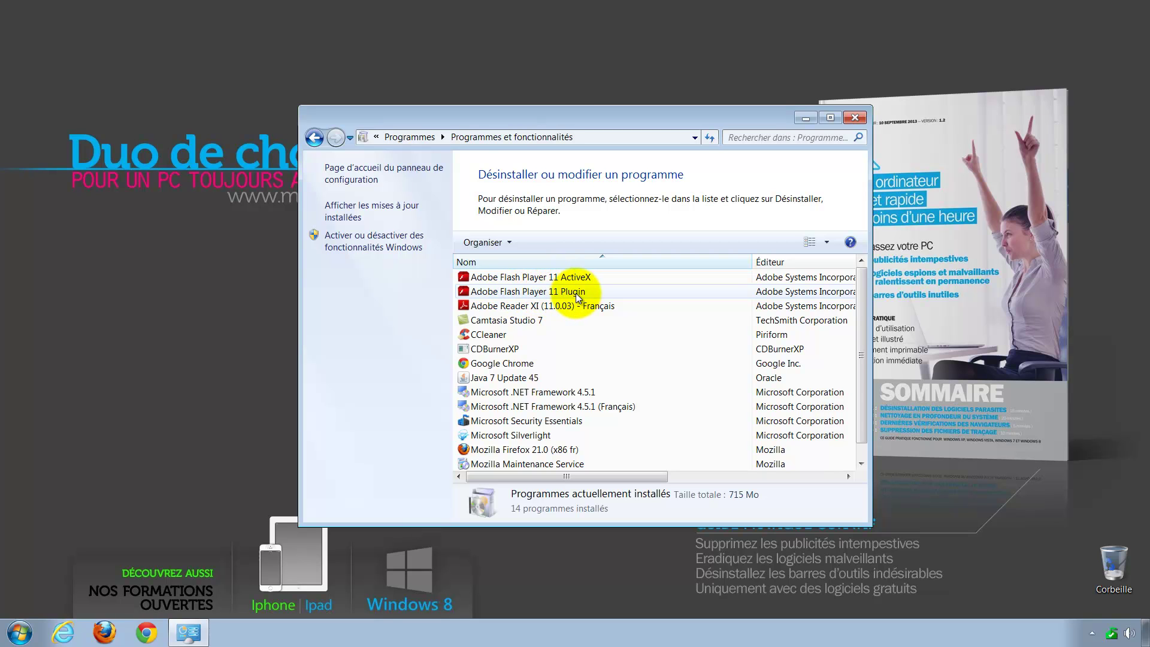
pyautogui.click(854, 118)
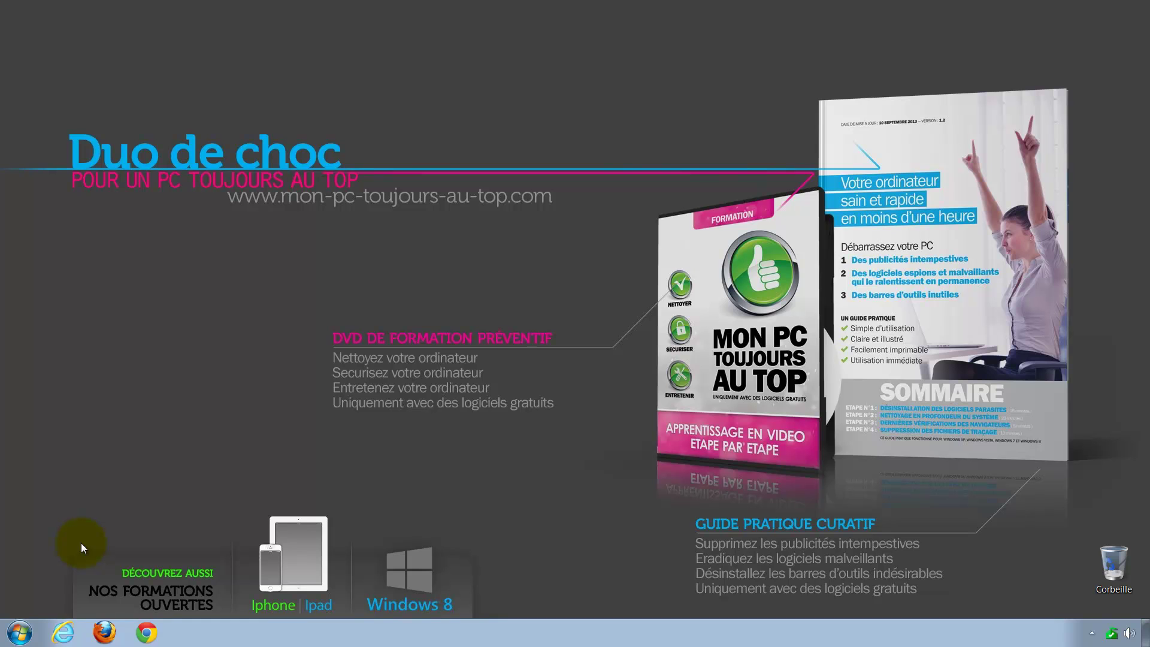
# - Uninstall Adobe Reader XI (11.0.03) - Français from Programmes et fonctionnalités and close the window
pyautogui.click(18, 632)
pyautogui.click(248, 462)
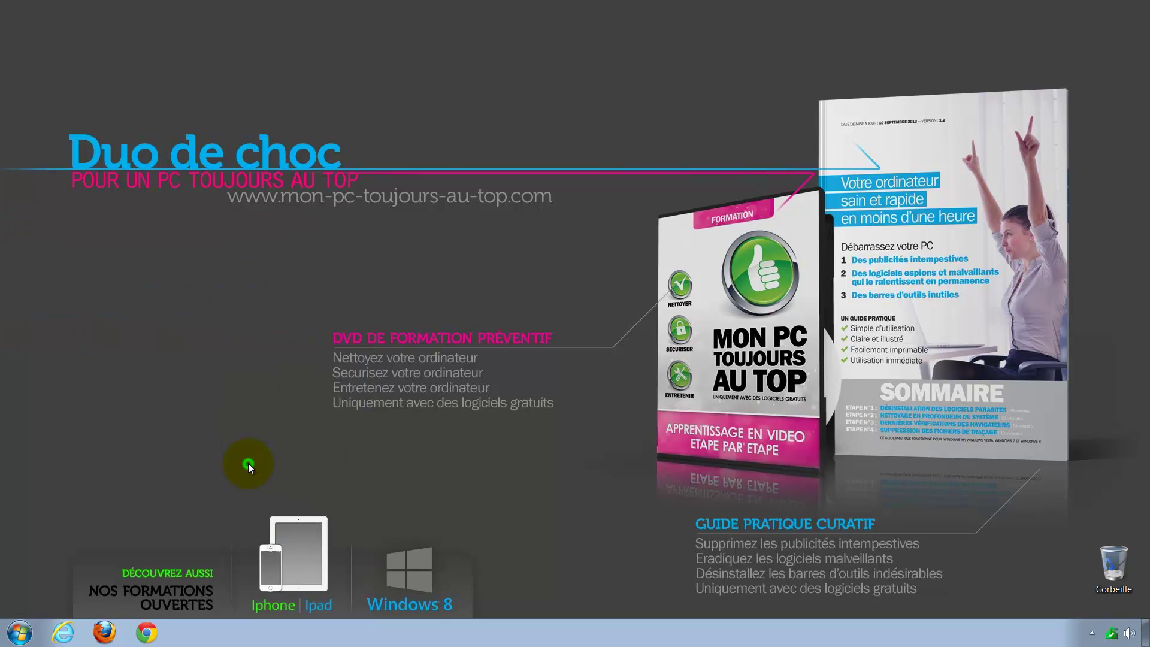
pyautogui.click(476, 453)
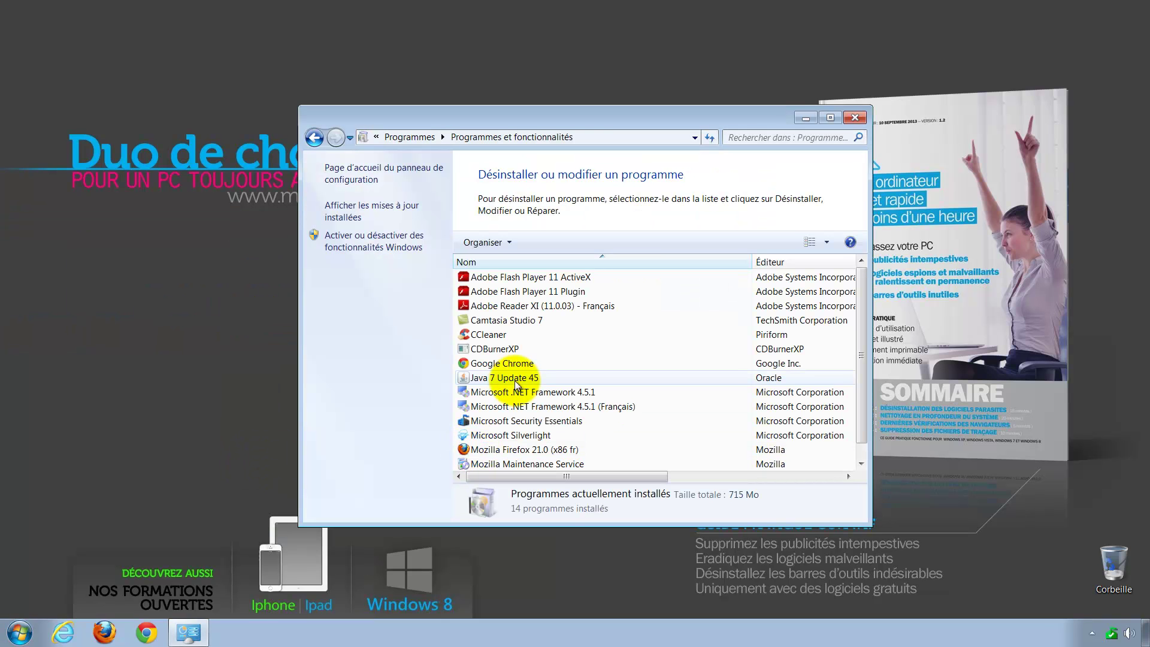
pyautogui.click(513, 305)
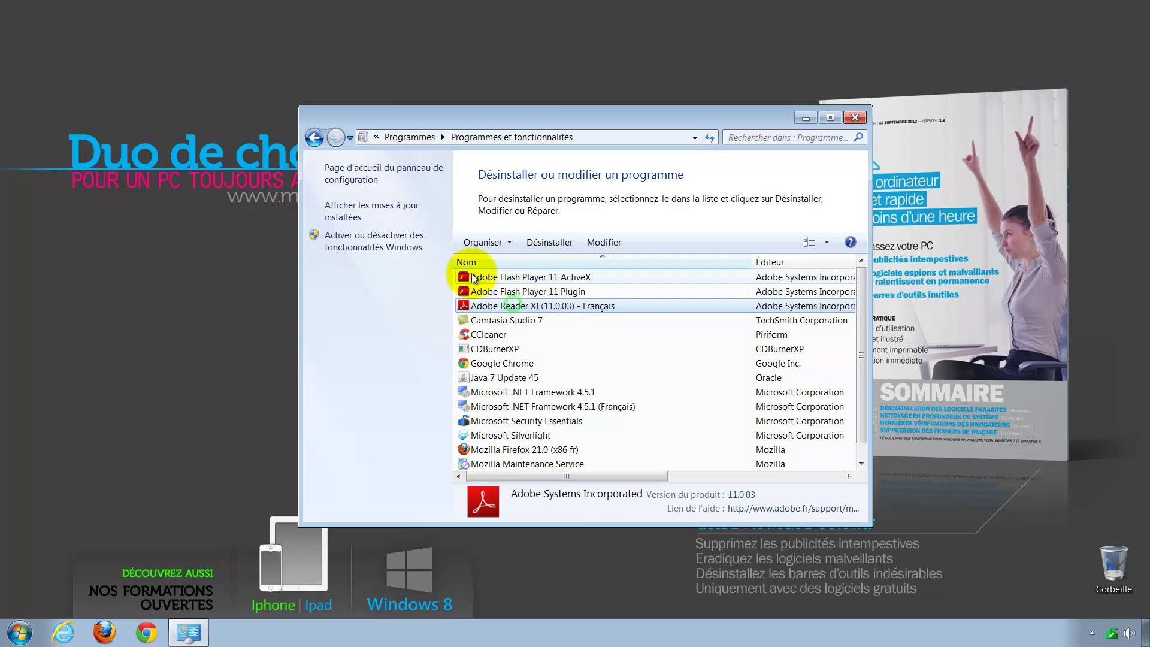
pyautogui.click(538, 242)
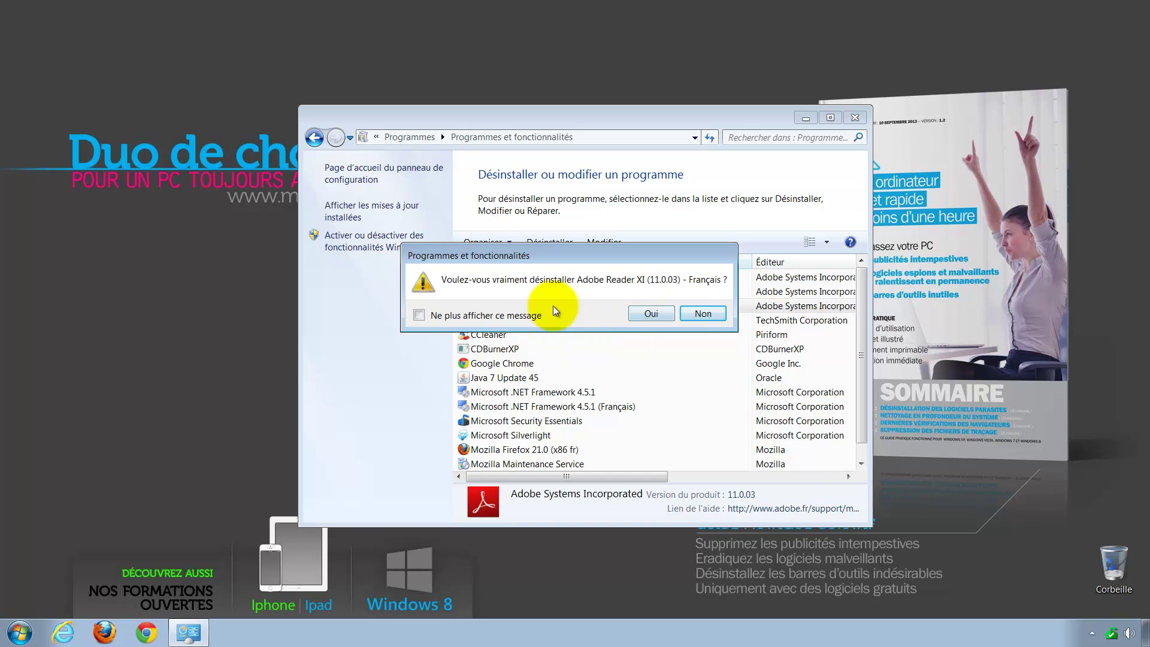
pyautogui.click(693, 314)
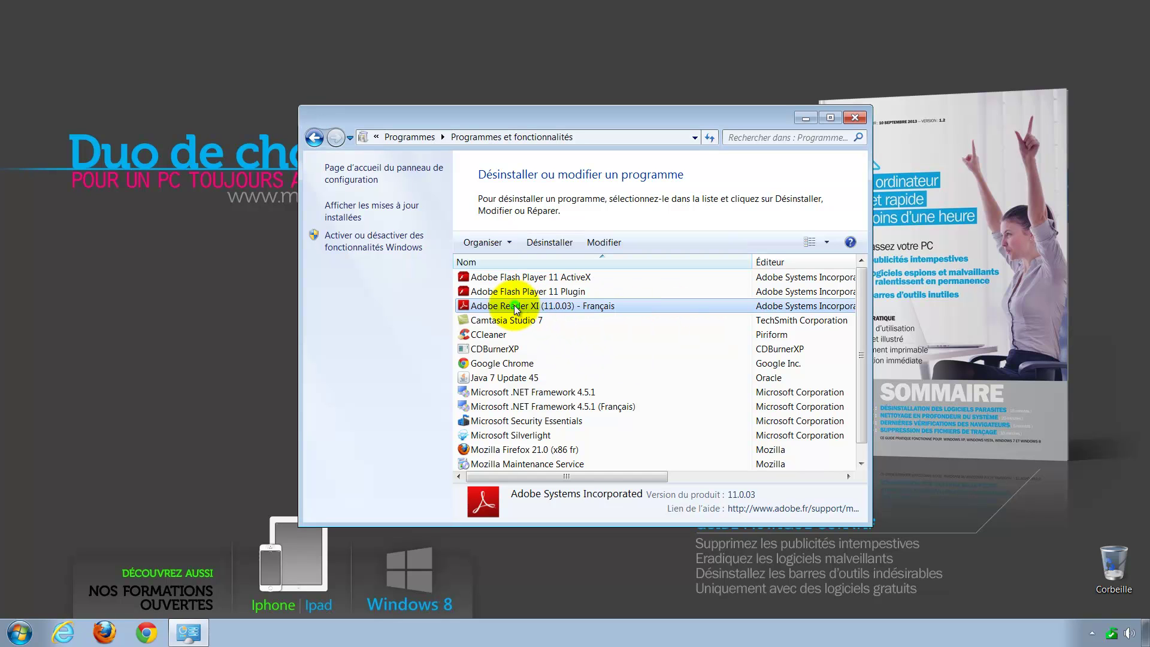
pyautogui.click(547, 243)
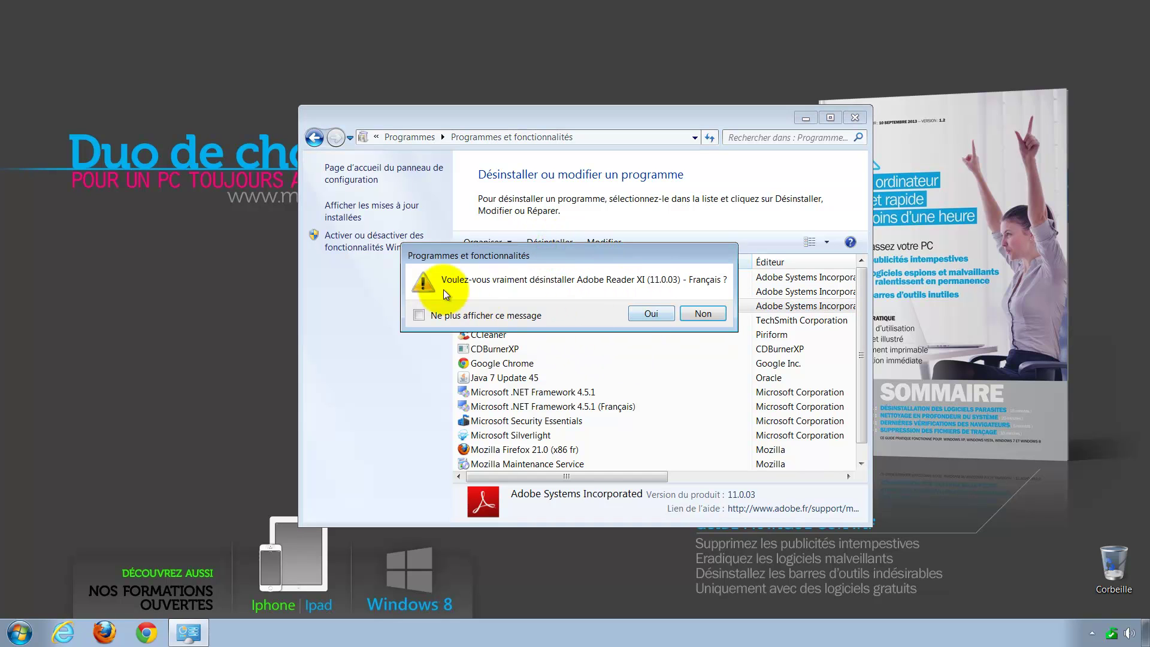
pyautogui.click(646, 314)
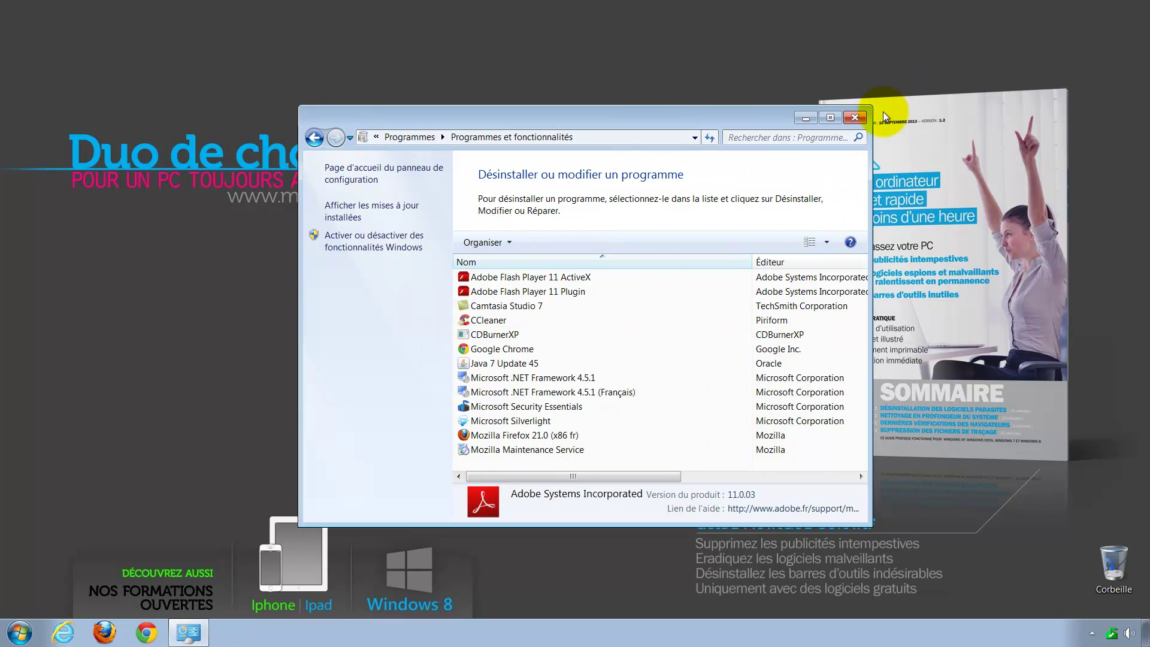
pyautogui.click(854, 118)
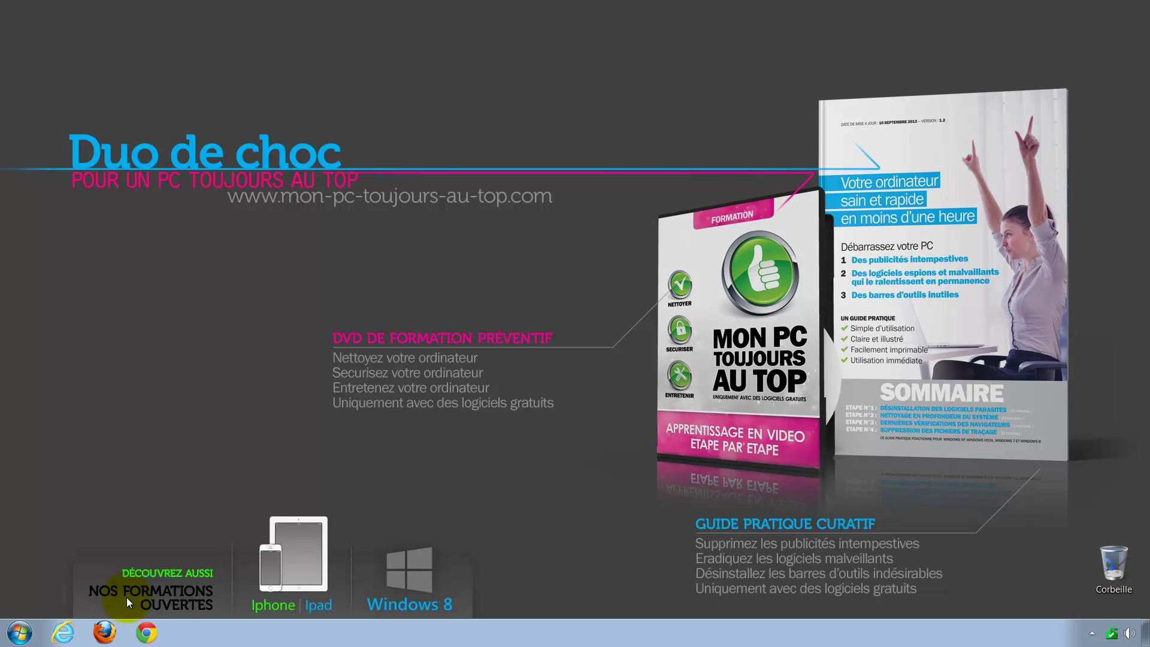
# - Switch to Chrome, search Google for "acrobat reader" and open Adobe's official Reader download page
pyautogui.click(150, 641)
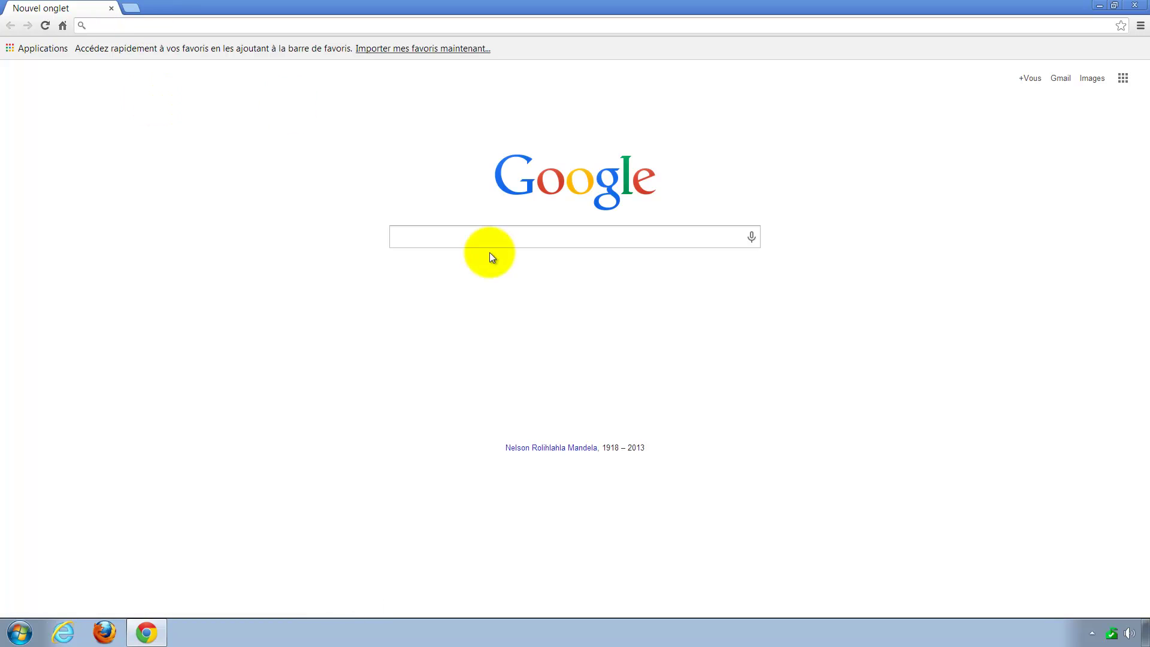
pyautogui.click(444, 238)
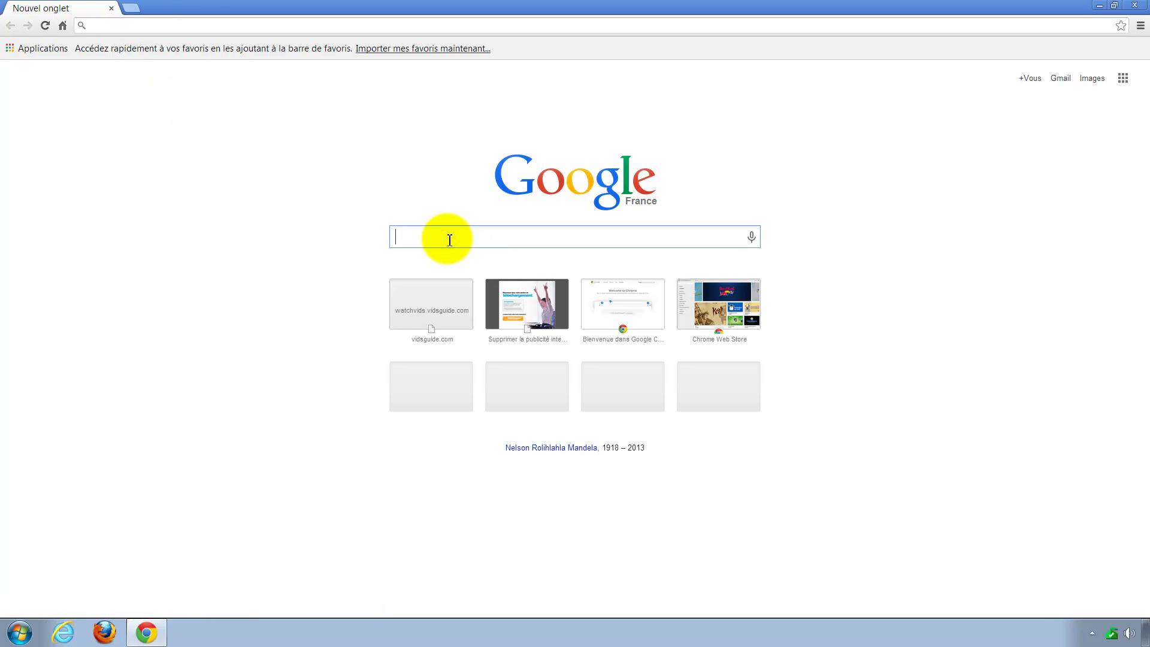
pyautogui.write('acrobat reader')
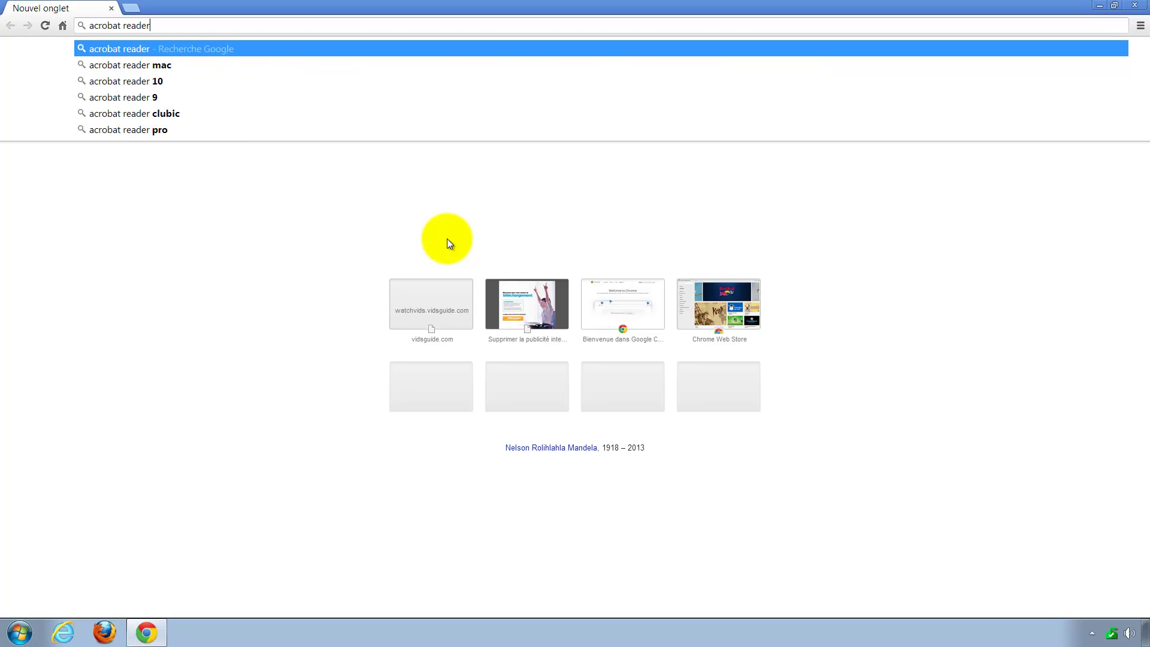
pyautogui.press('Return')
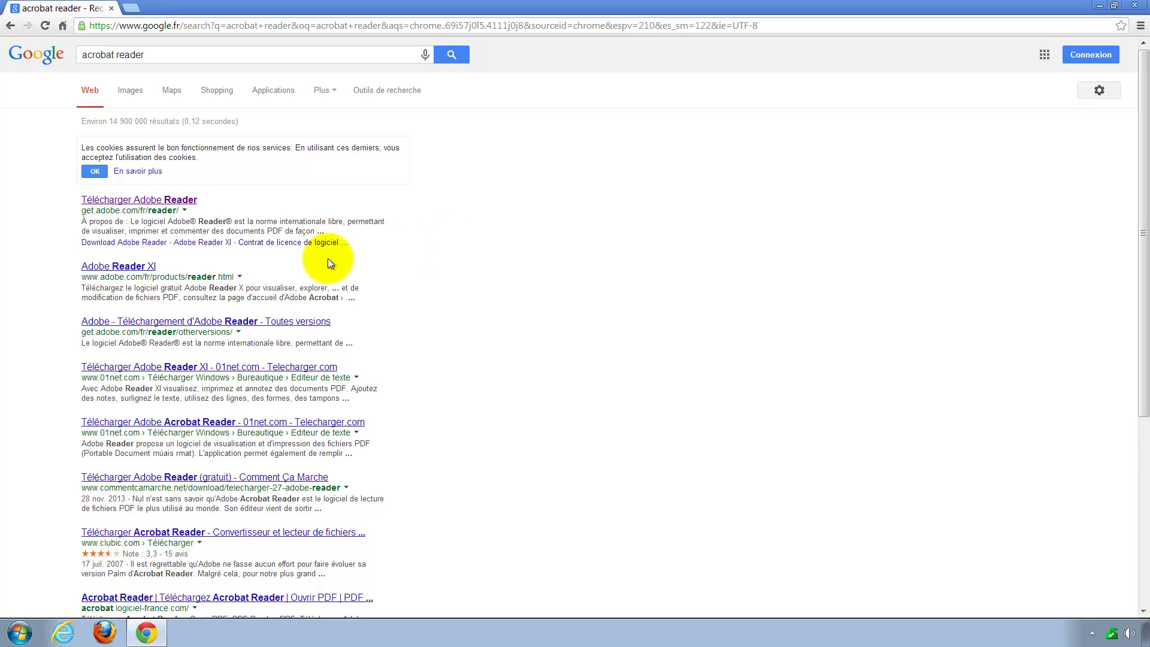
pyautogui.click(111, 201)
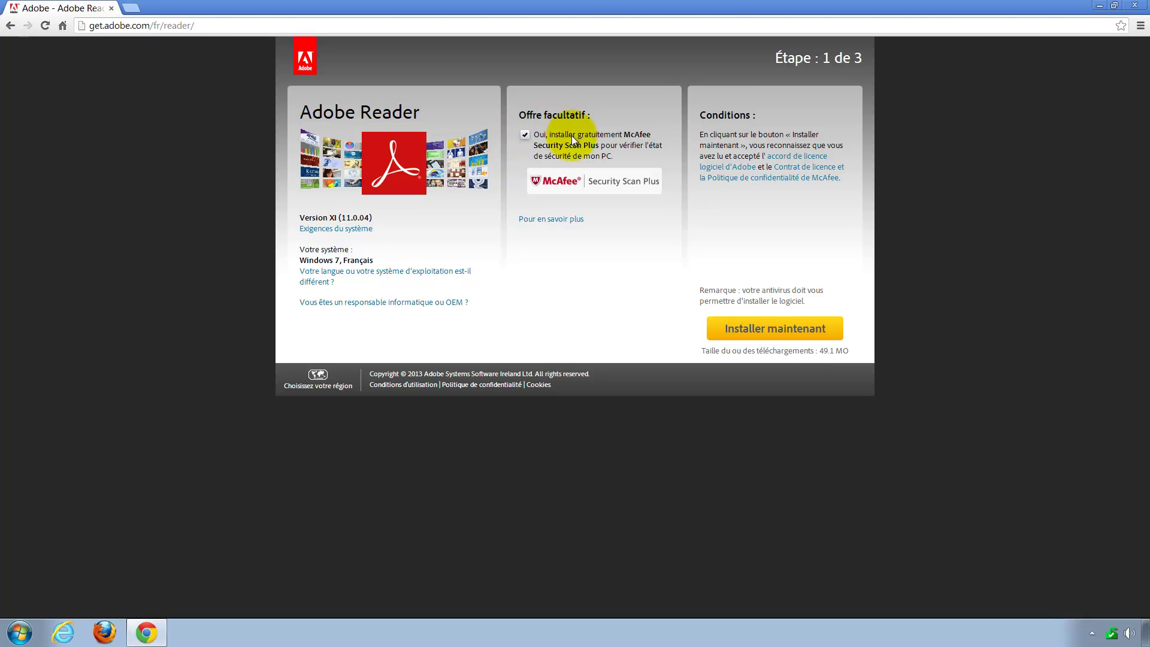
# - Decline the McAfee Security Scan Plus offer, save the Adobe Reader installer to the desktop (Bureau), and close Chrome
pyautogui.click(526, 135)
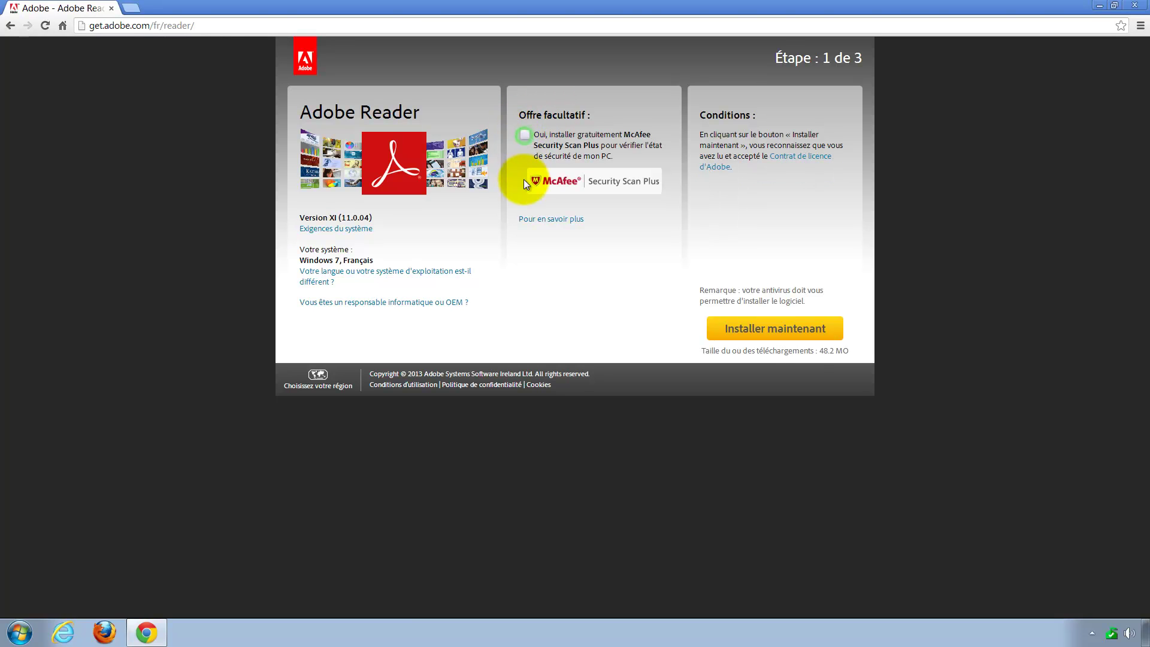
pyautogui.click(739, 335)
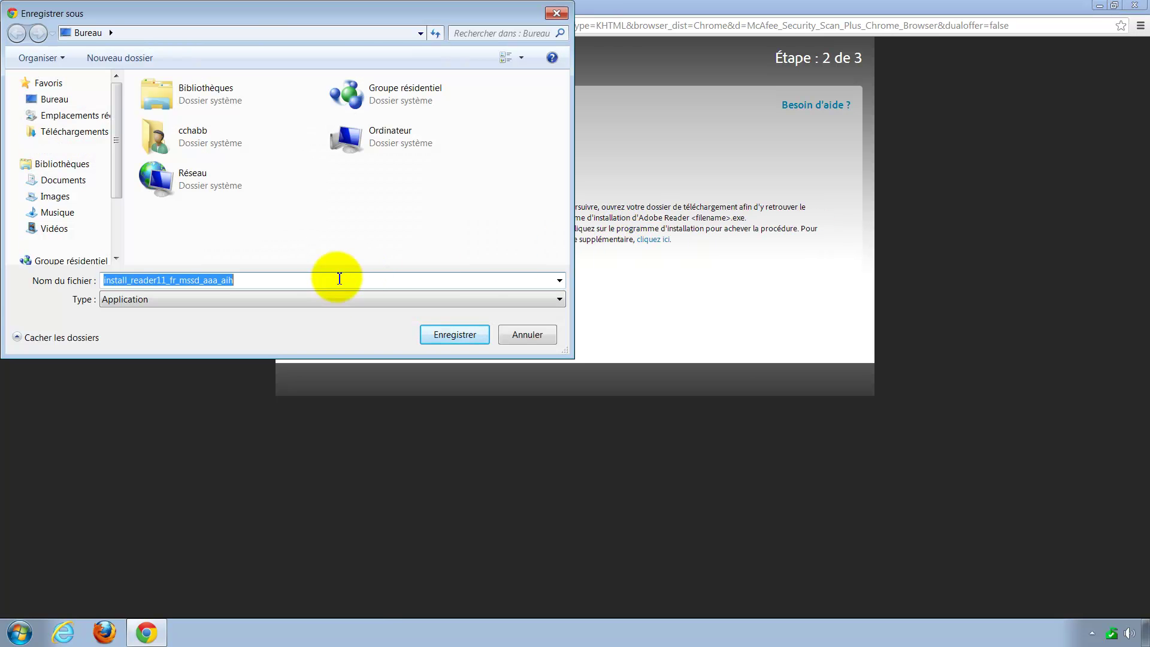
pyautogui.click(56, 97)
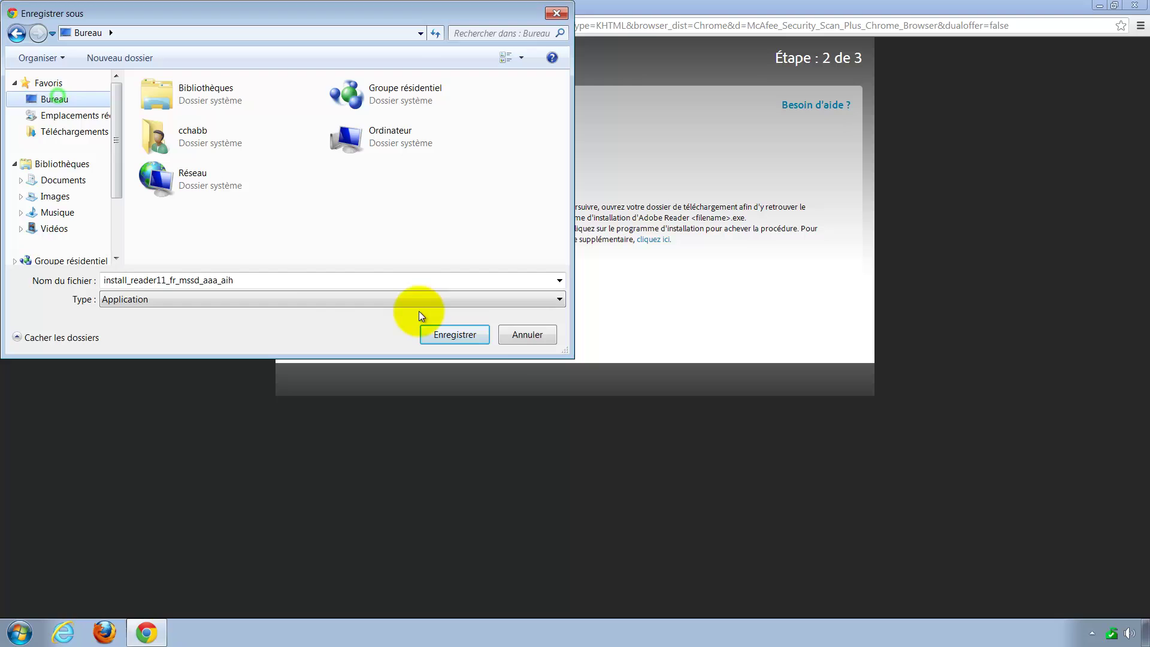
pyautogui.click(460, 333)
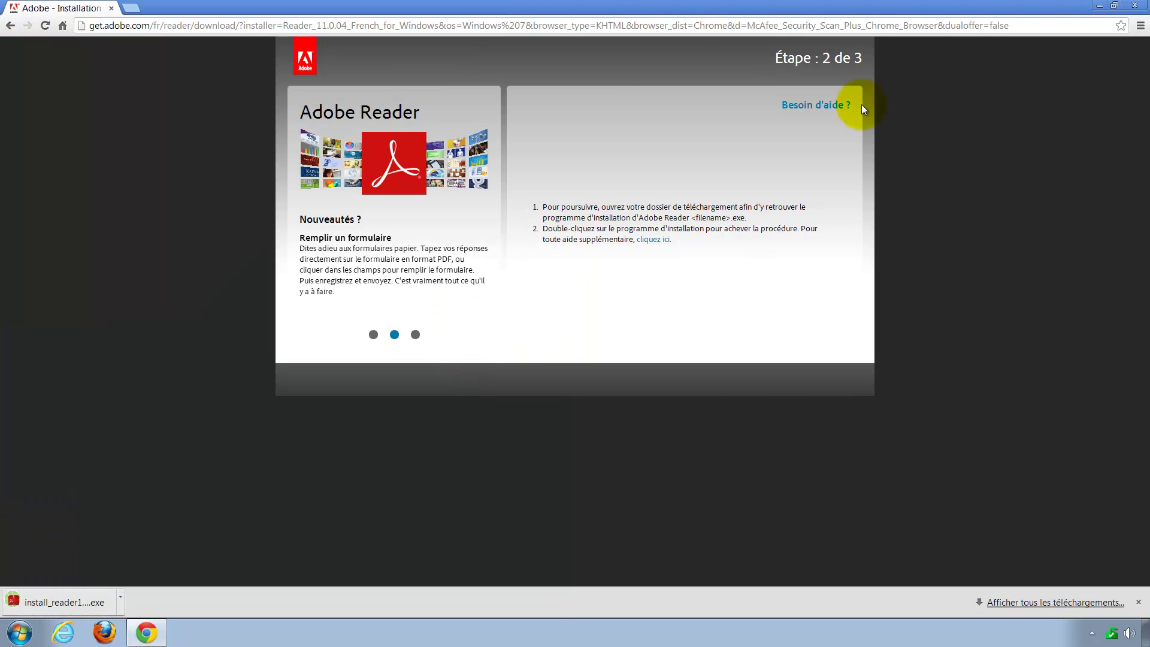
pyautogui.click(1134, 6)
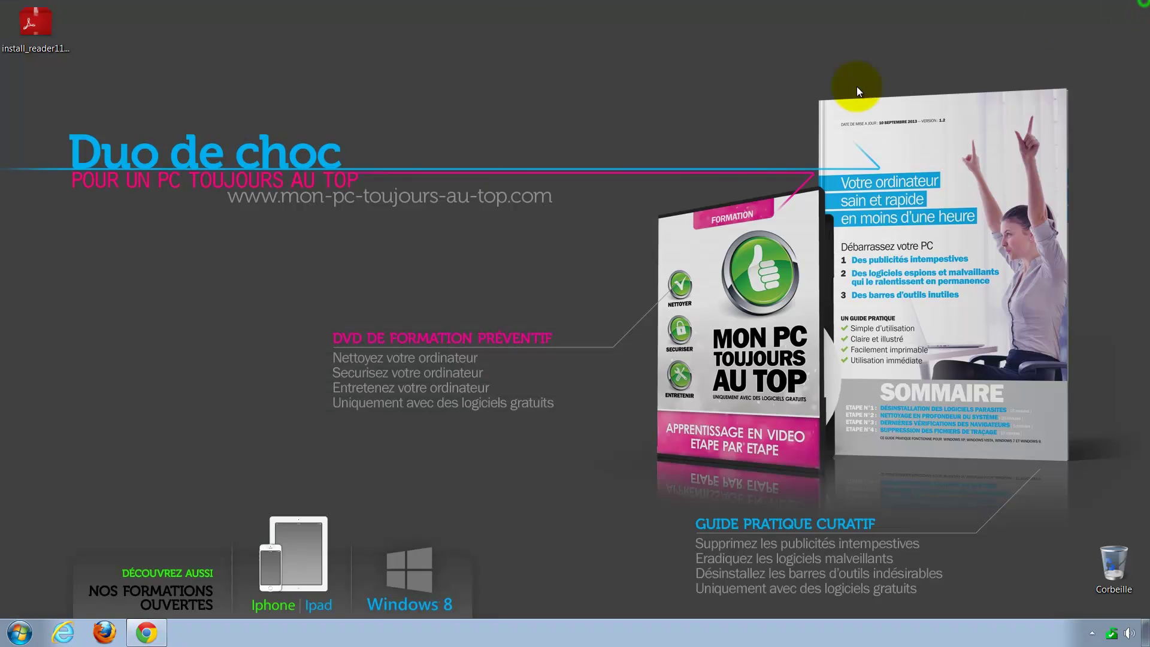
# - Run the Adobe Reader installer from the desktop, complete the installation, and close the Adobe page
pyautogui.click(26, 29)
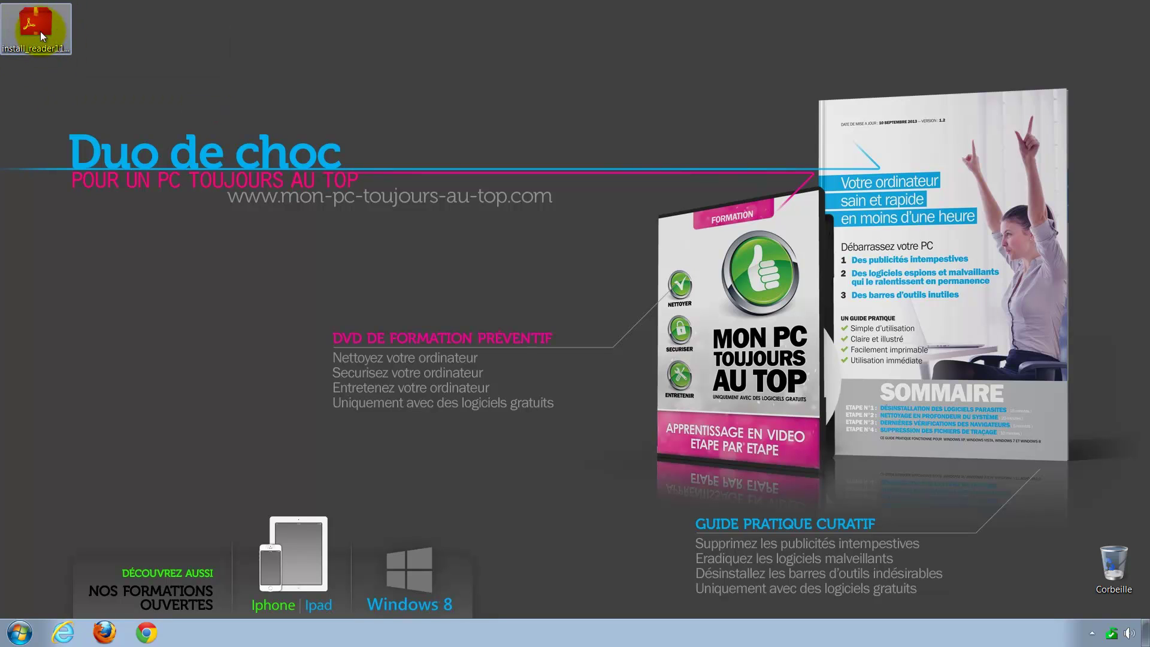
pyautogui.doubleClick(41, 27)
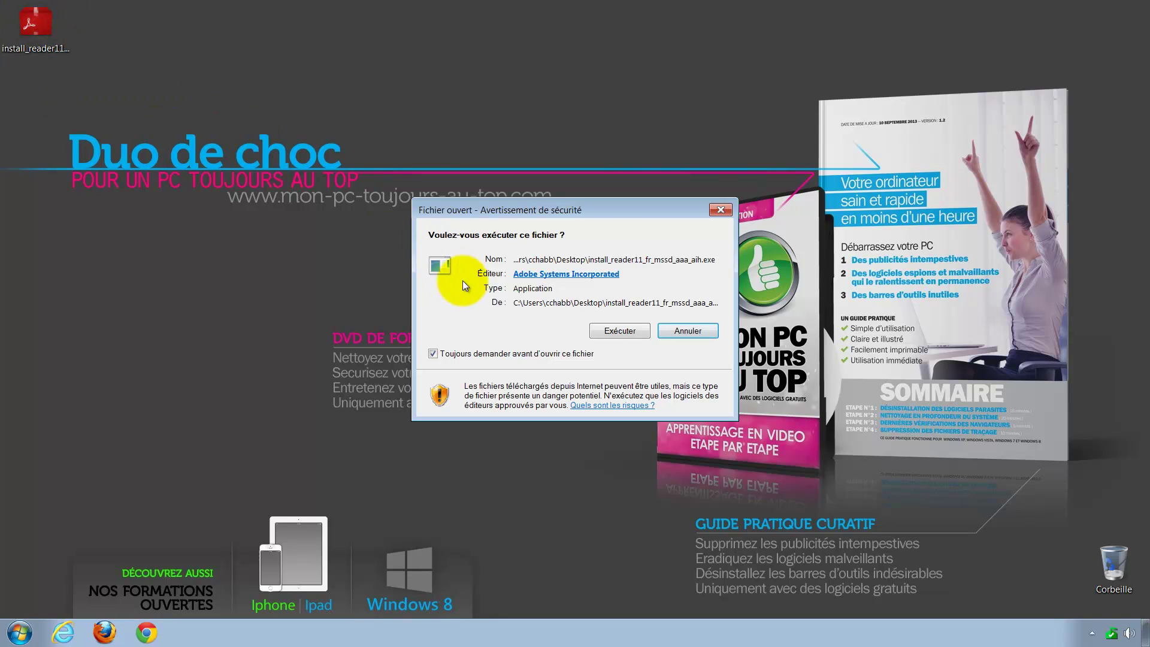
pyautogui.click(627, 333)
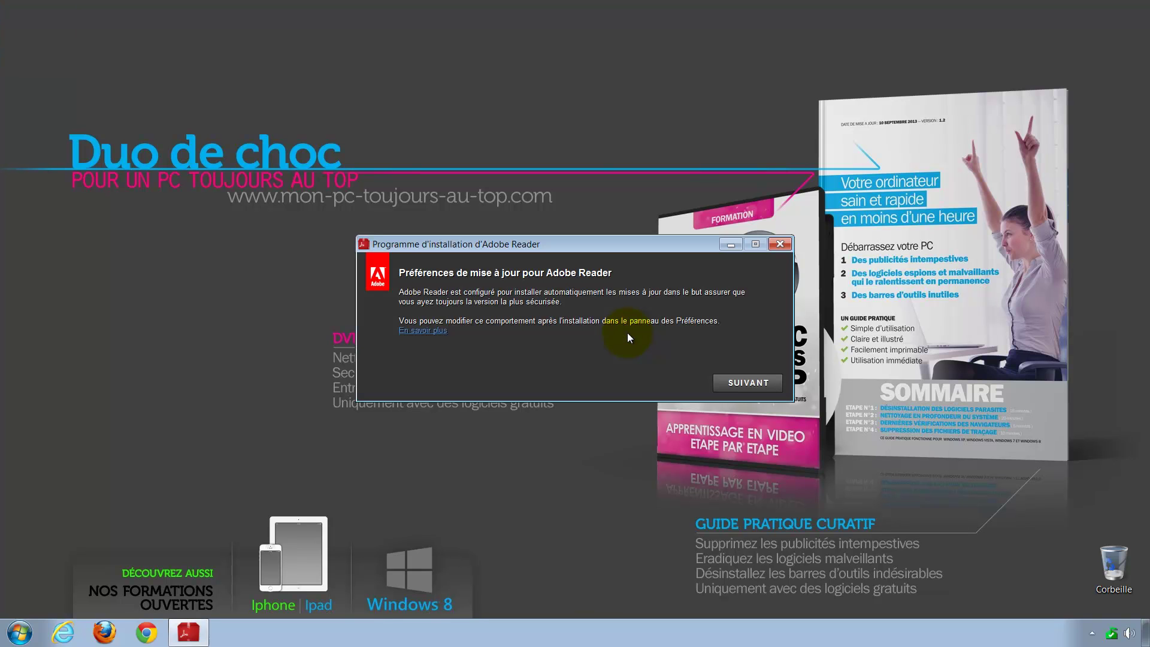
pyautogui.click(744, 389)
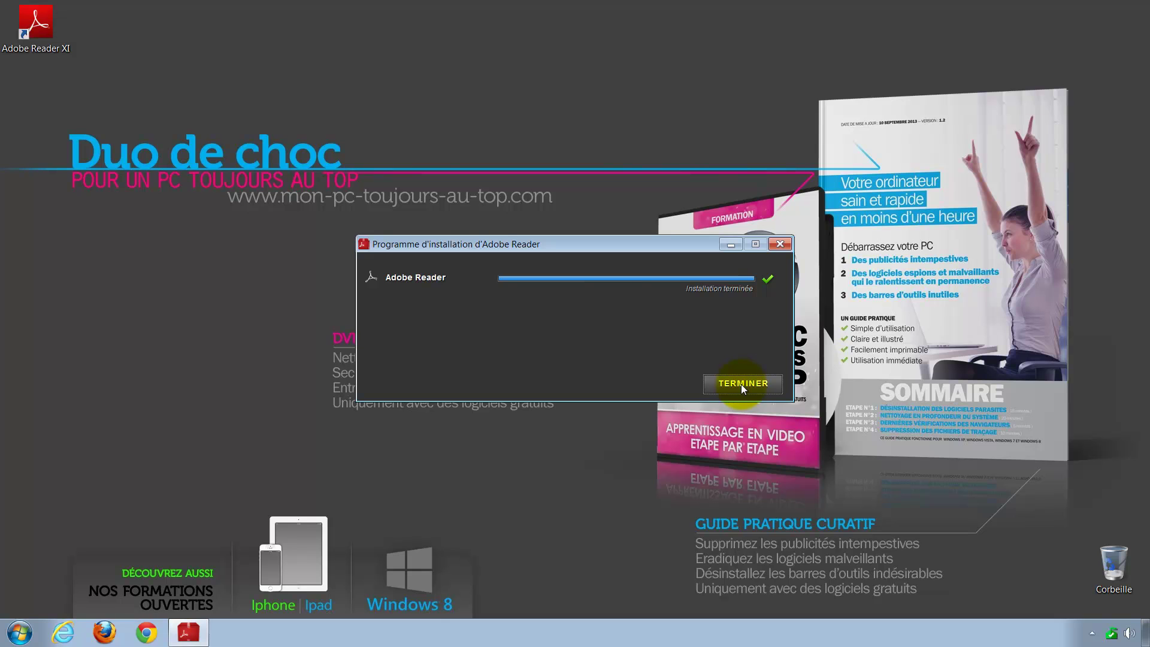
pyautogui.click(742, 383)
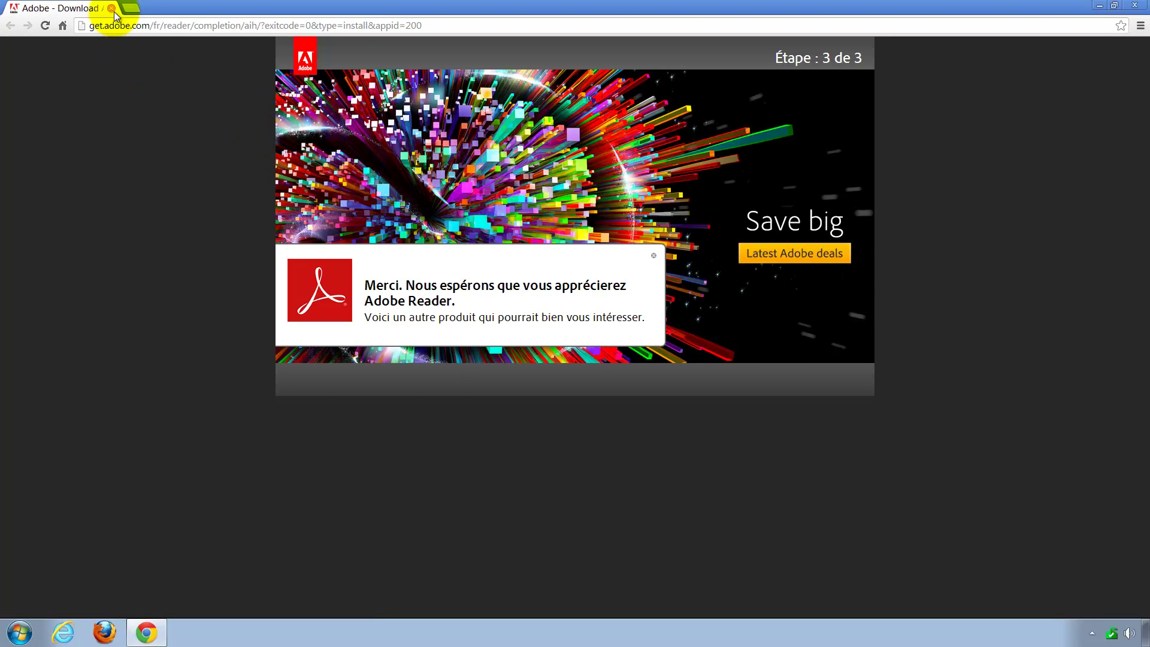
pyautogui.click(112, 9)
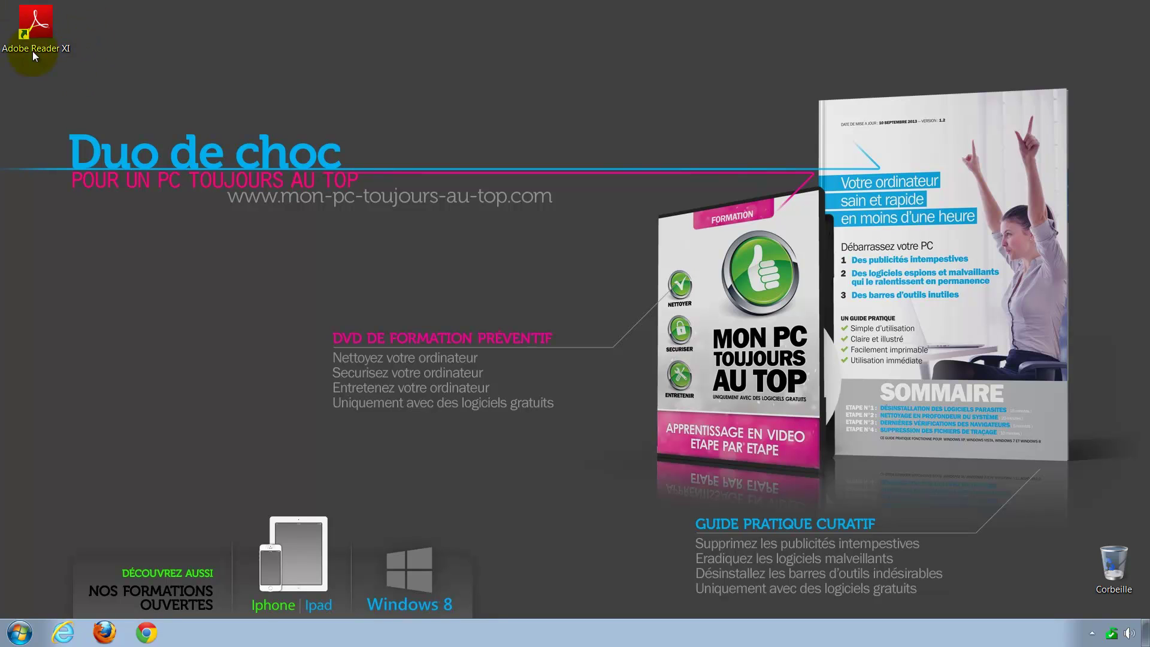
# - Open Adobe Reader XI from the desktop and accept its licence agreement
pyautogui.doubleClick(41, 35)
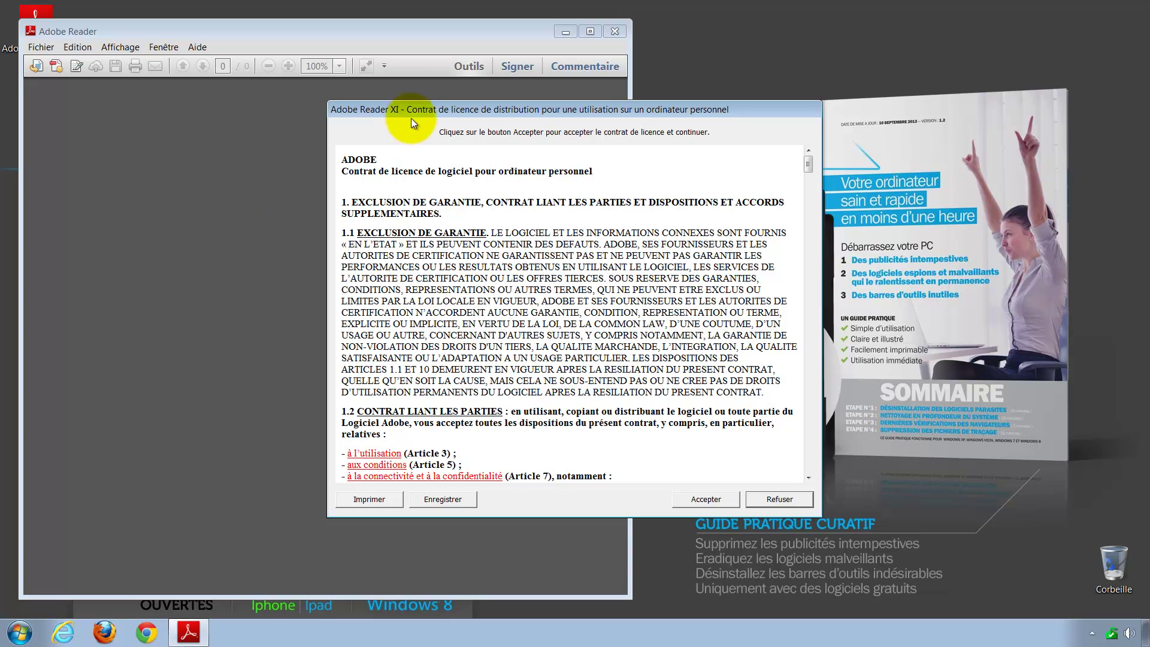
pyautogui.click(704, 500)
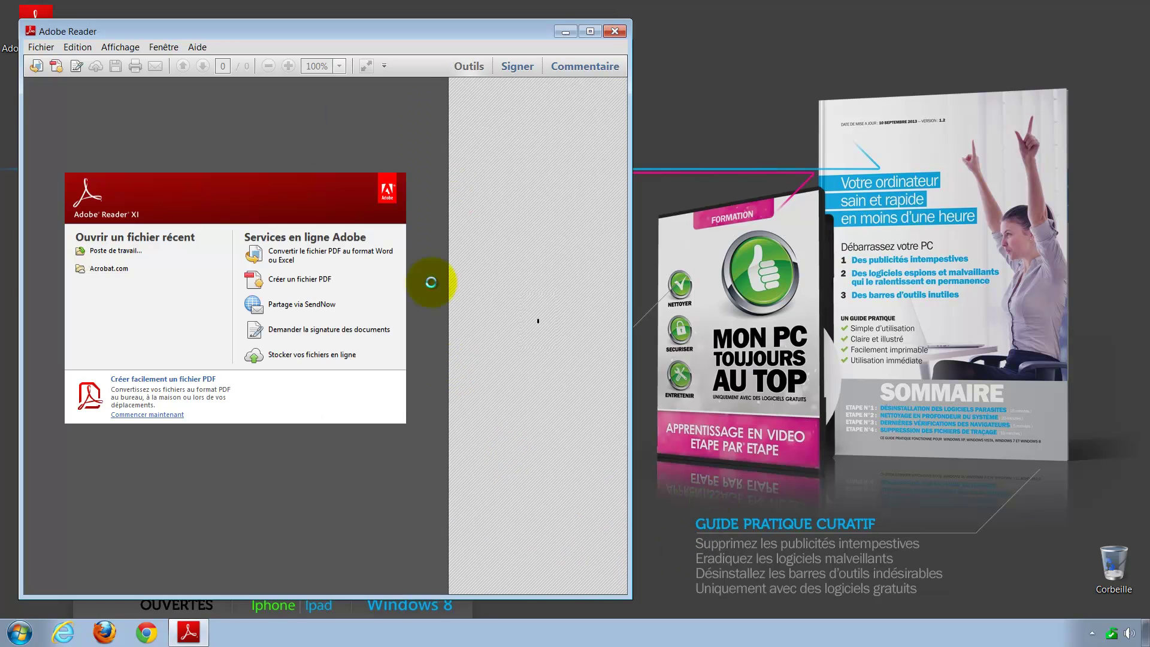
# - Maximize the Adobe Reader window, hide its Outils pane and close the program
pyautogui.click(596, 32)
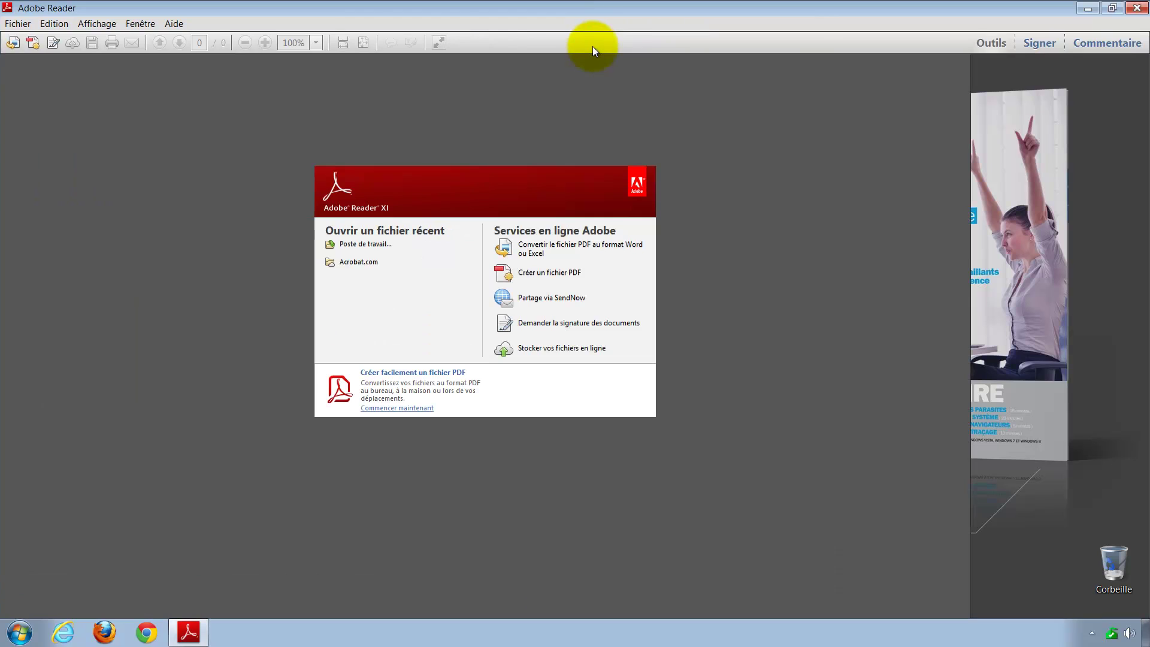
pyautogui.click(991, 42)
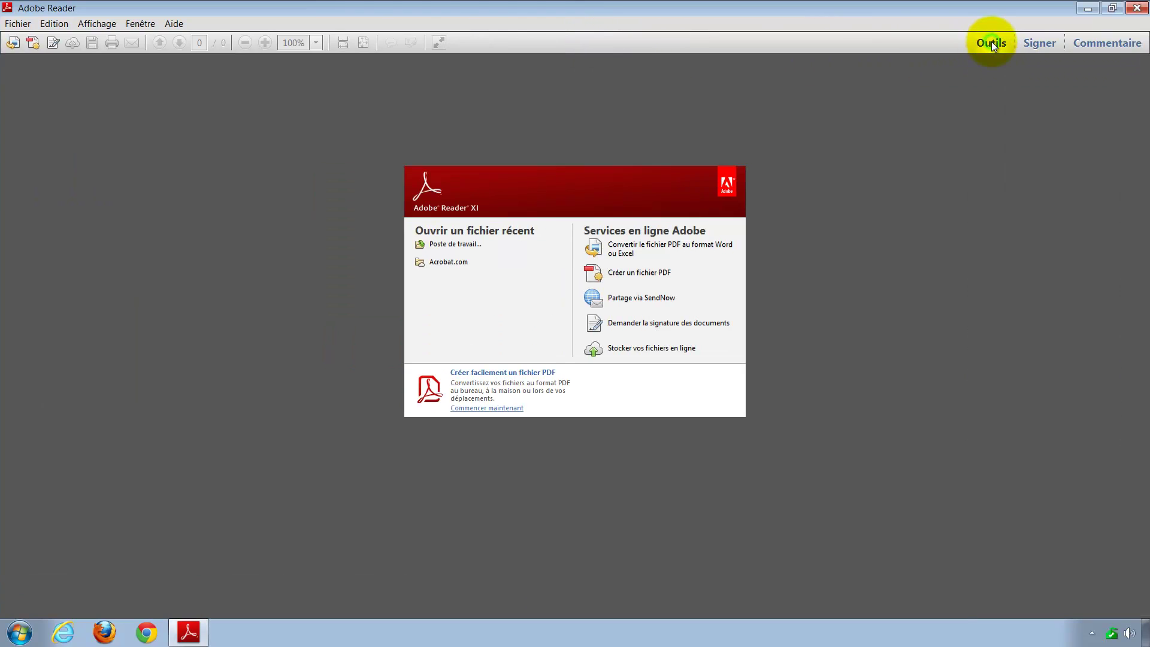
pyautogui.click(1142, 10)
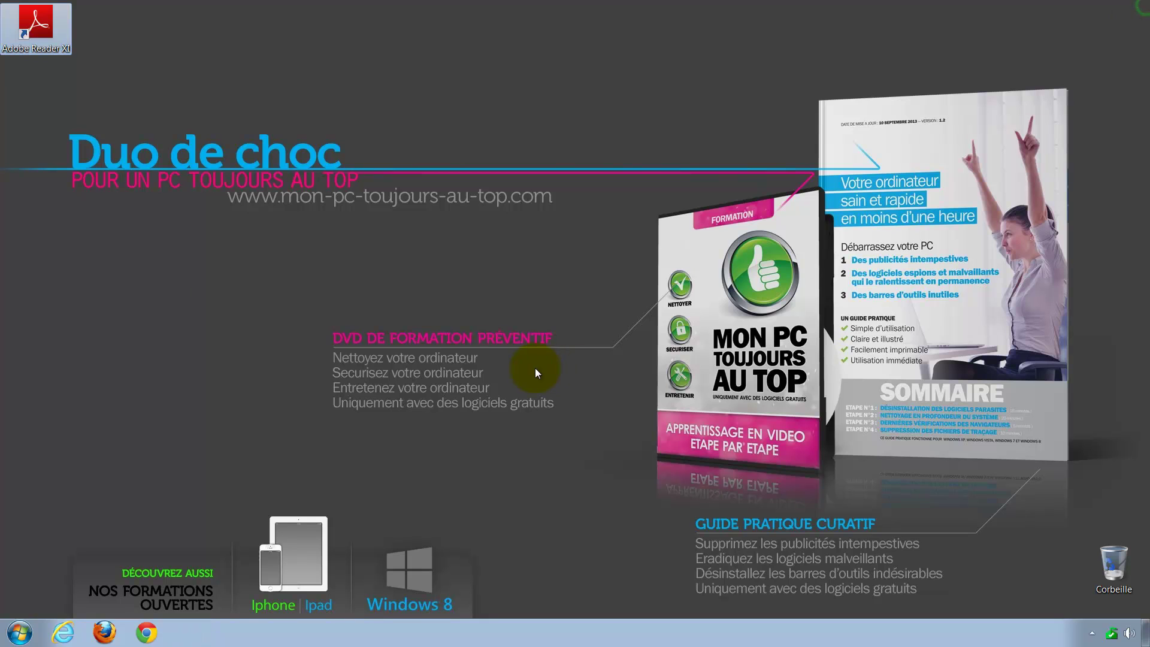
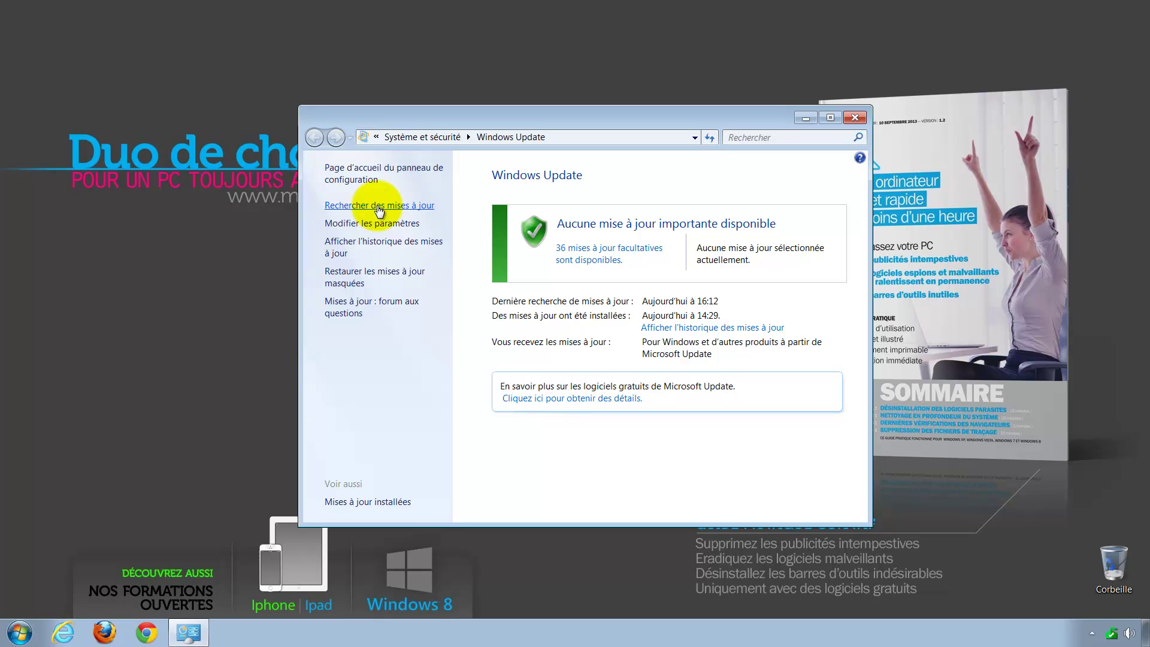
# - Review the optional Windows updates, select only the Microsoft Security Essentials definition update KB2310138, confirm the selection and close Windows Update
pyautogui.click(593, 251)
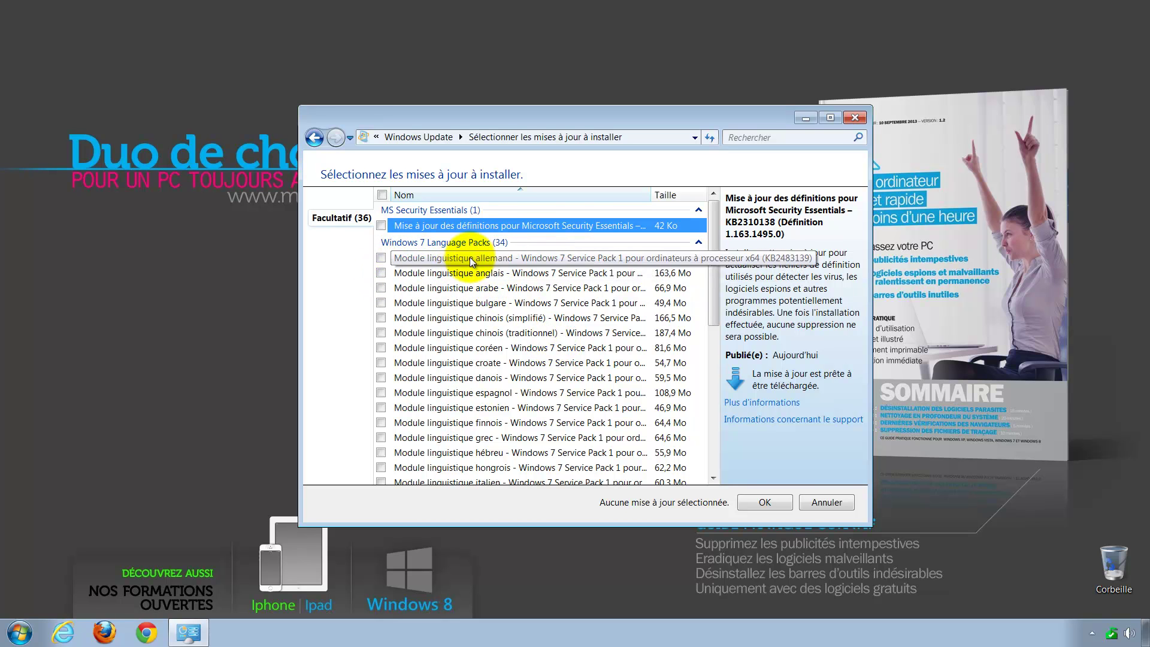
pyautogui.moveTo(712, 301); pyautogui.dragTo(716, 450)
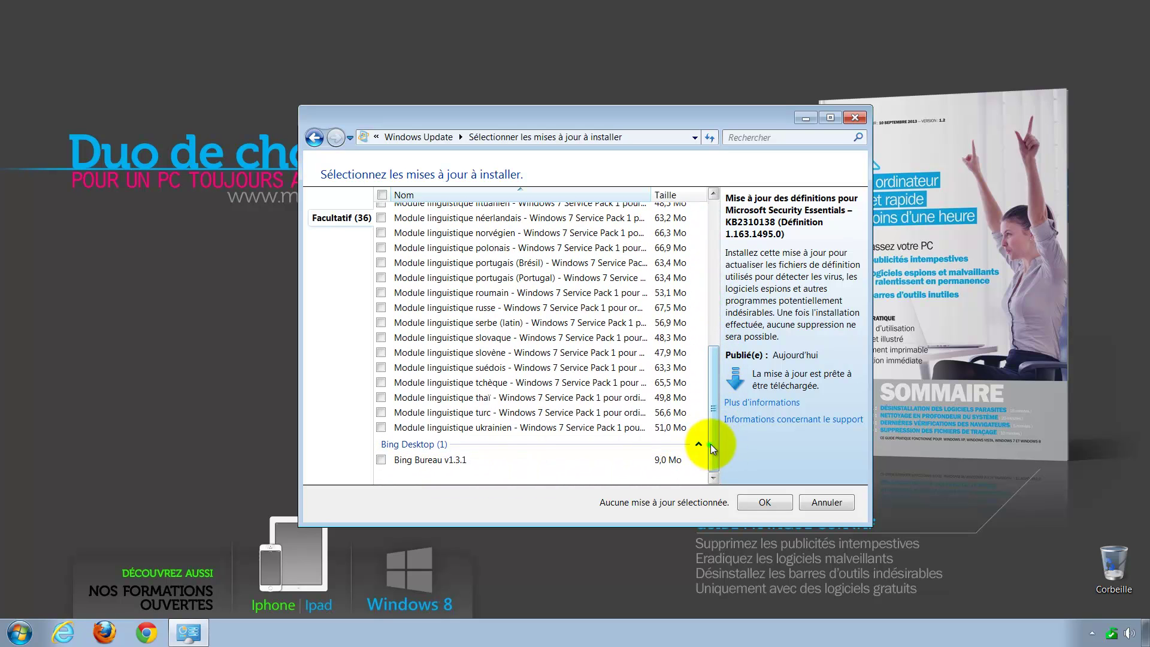
pyautogui.moveTo(711, 444); pyautogui.dragTo(711, 245)
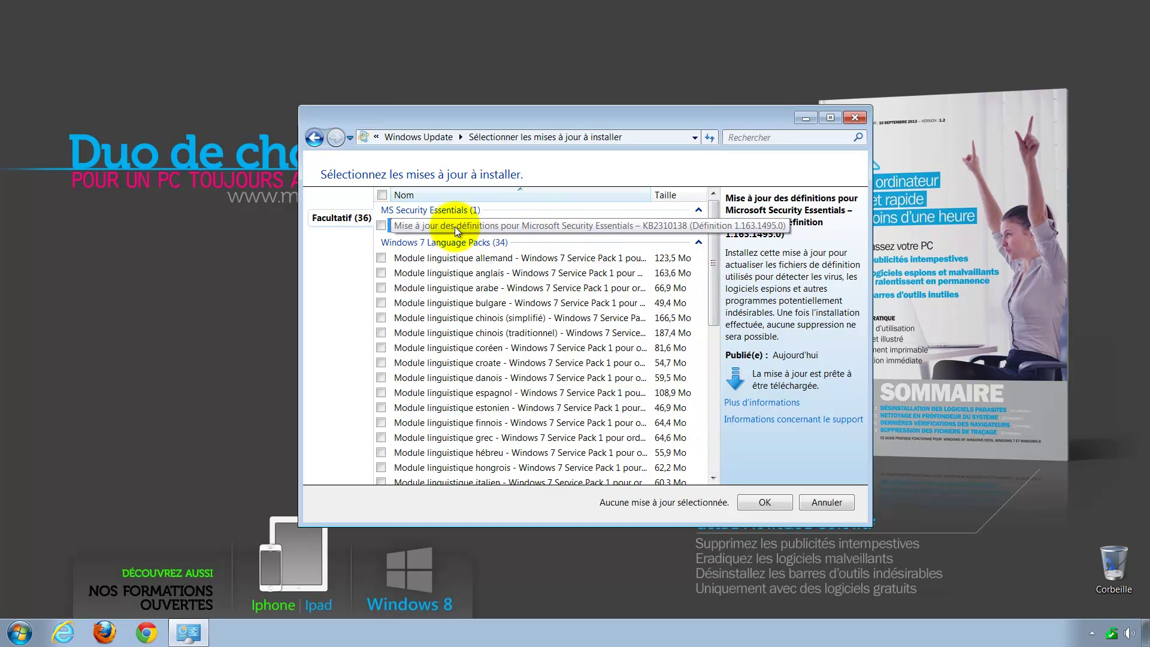
pyautogui.click(381, 225)
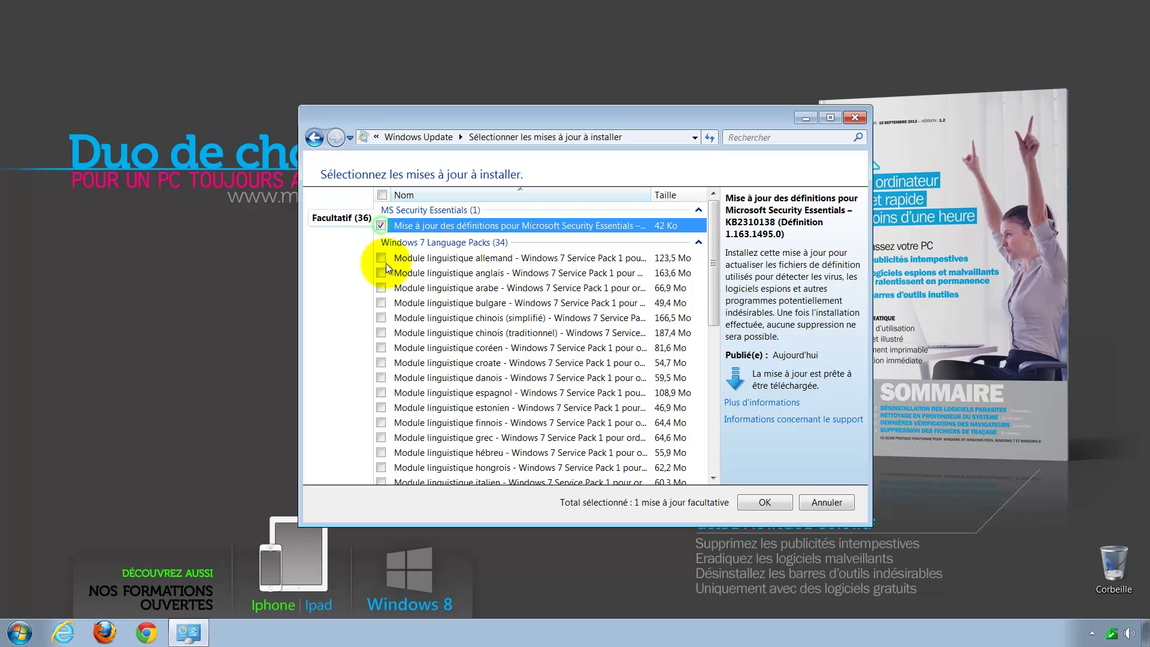
pyautogui.click(739, 503)
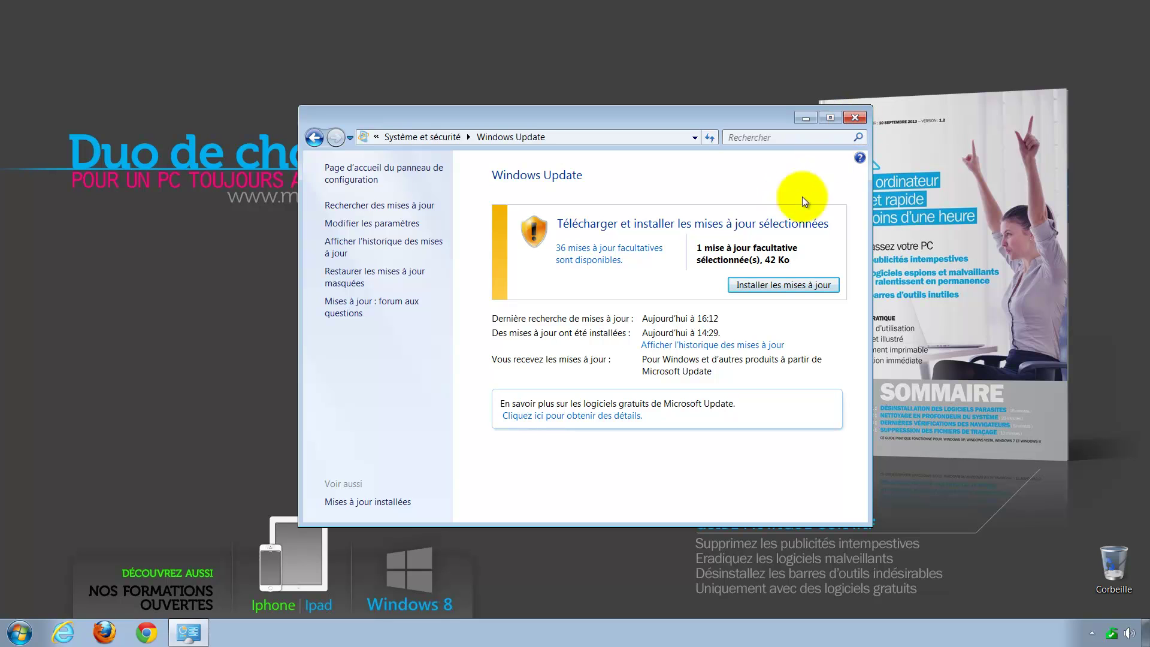
pyautogui.click(855, 118)
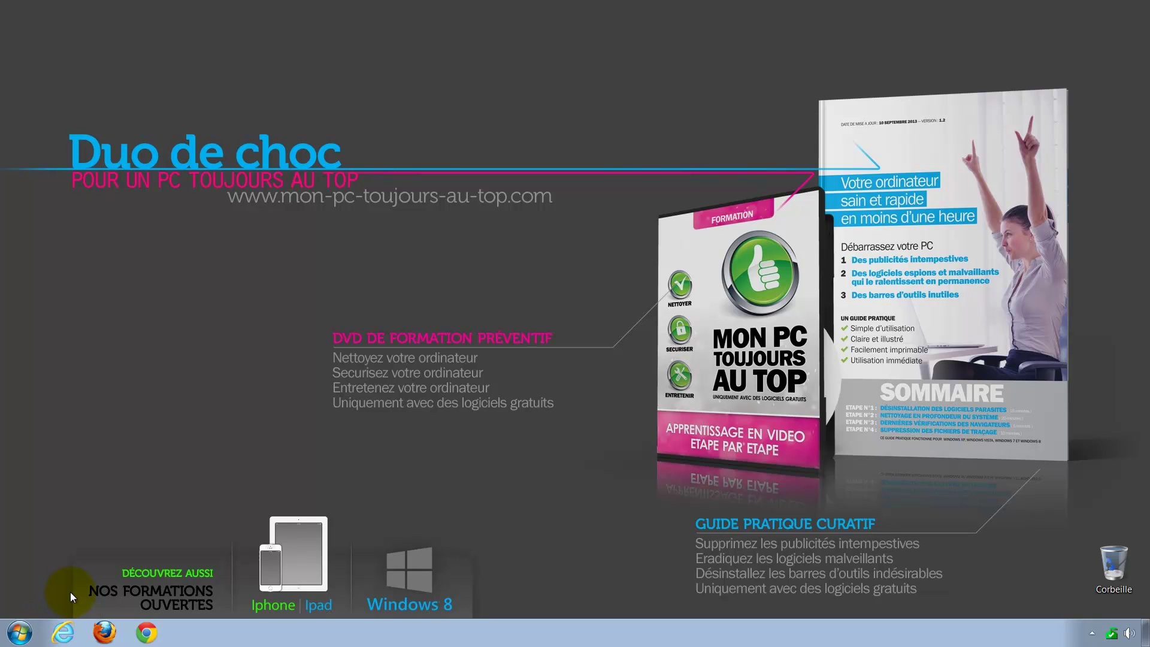
# - Switch to Firefox, check for its update through À propos de Firefox, and restart the browser to apply it
pyautogui.click(104, 632)
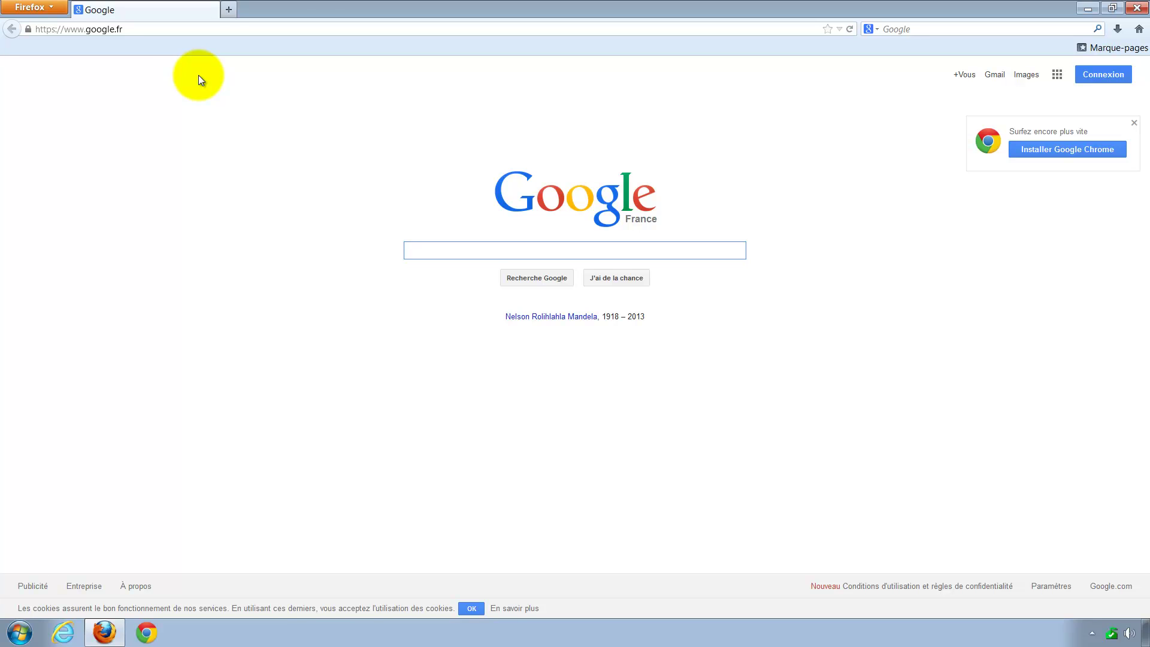
pyautogui.press('alt')
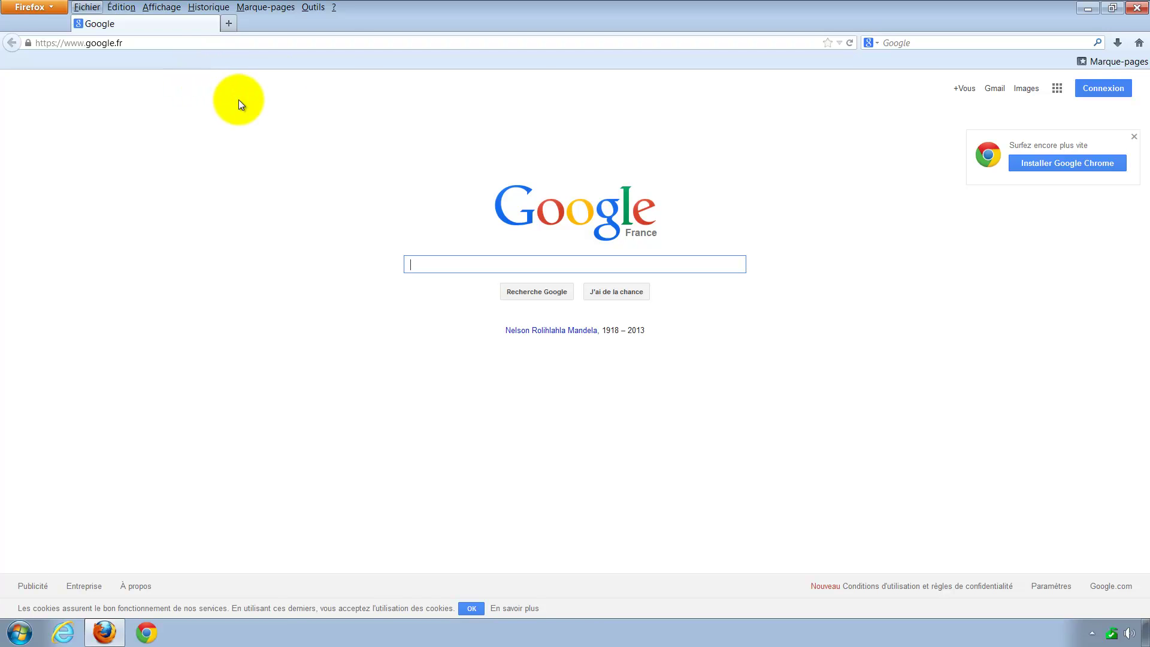
pyautogui.click(335, 7)
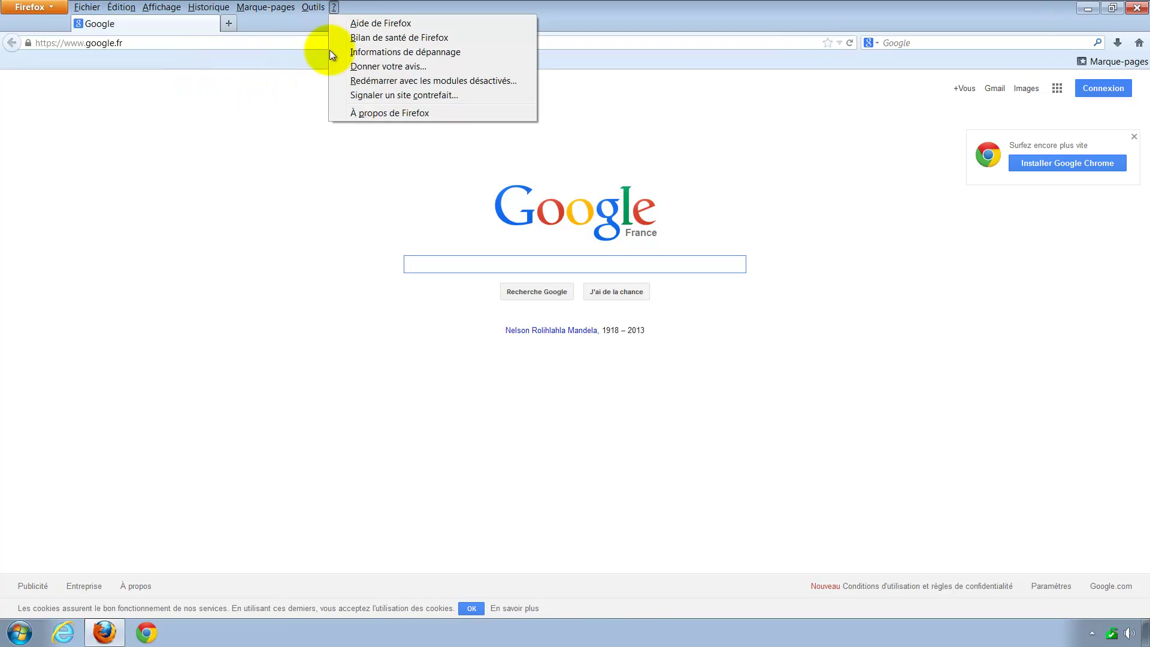
pyautogui.click(387, 113)
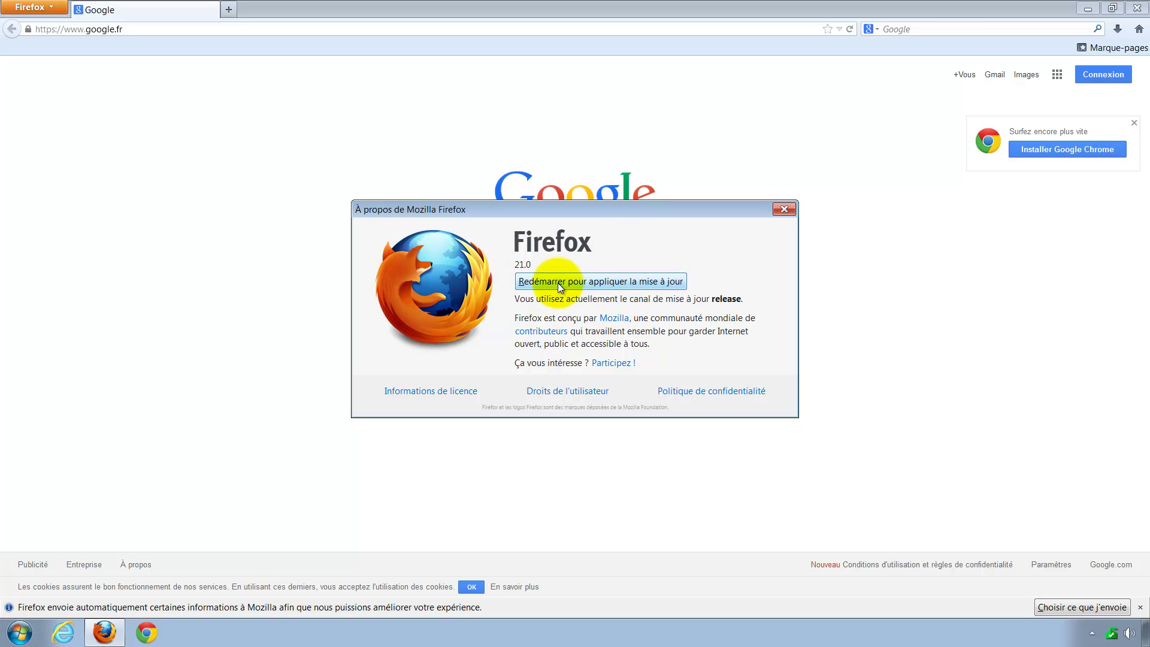
pyautogui.click(558, 283)
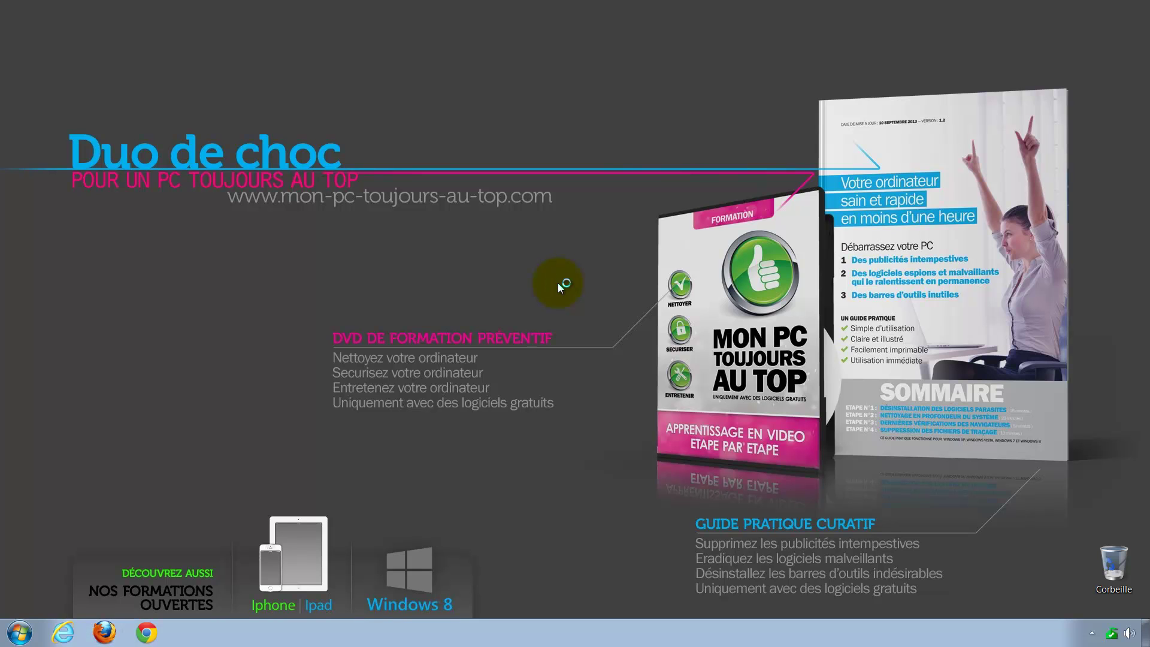